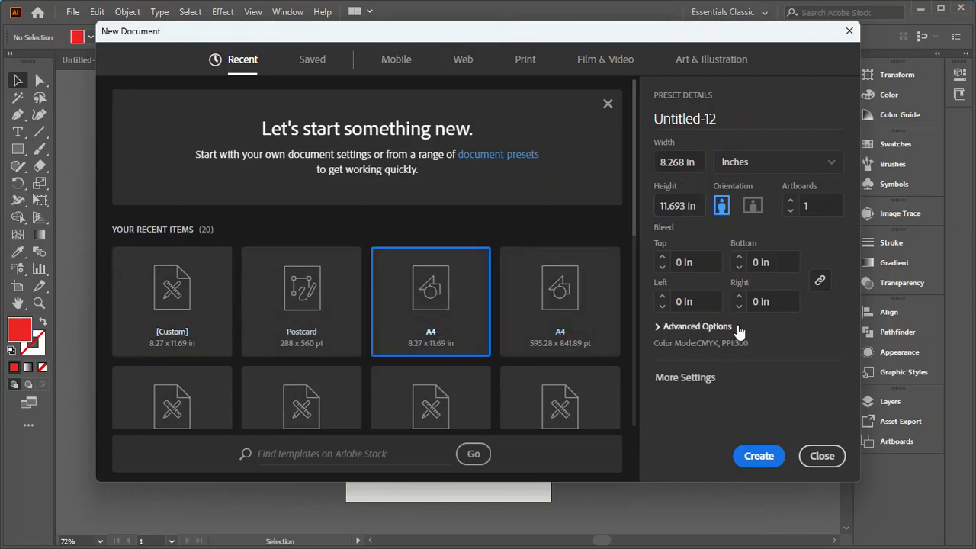
Step: Create a portrait A4 document and pen a closed, curved-bottom shape in the artboard's upper-left corner, about 5.53 in wide and 2.03 in high
{"action": "left_click", "coordinate": [760, 455]}
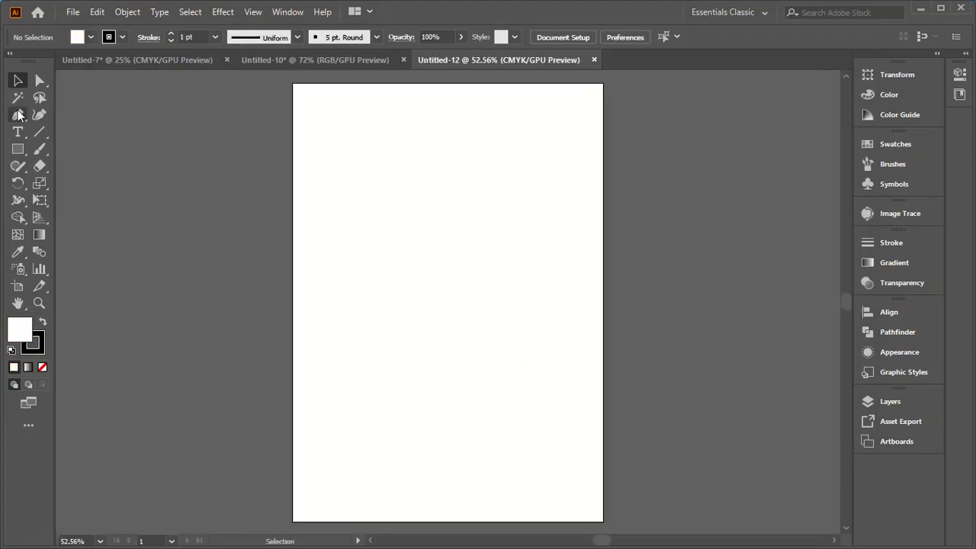
{"action": "left_click", "coordinate": [19, 115]}
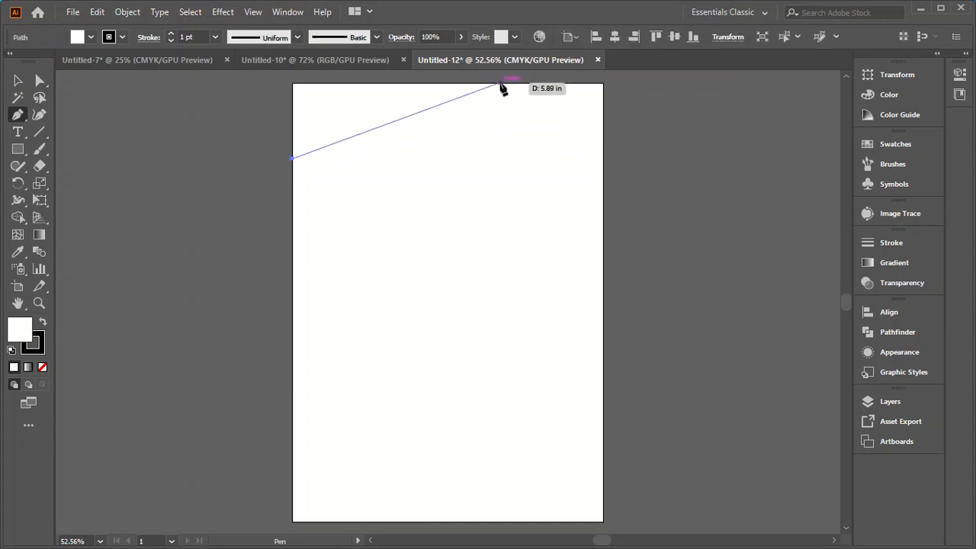
{"action": "left_click_drag", "start_coordinate": [499, 84], "coordinate": [643, 165]}
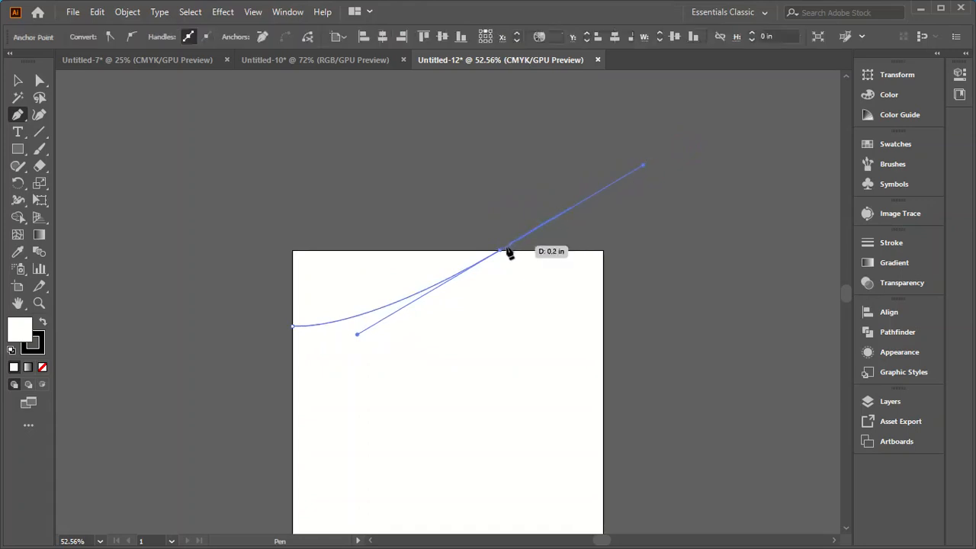
{"action": "left_click", "coordinate": [499, 251]}
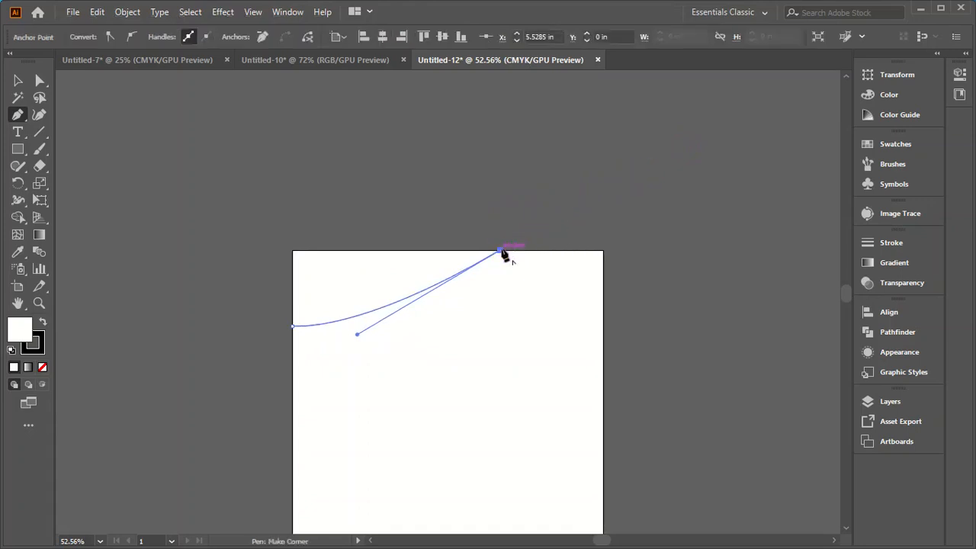
{"action": "left_click", "coordinate": [293, 251]}
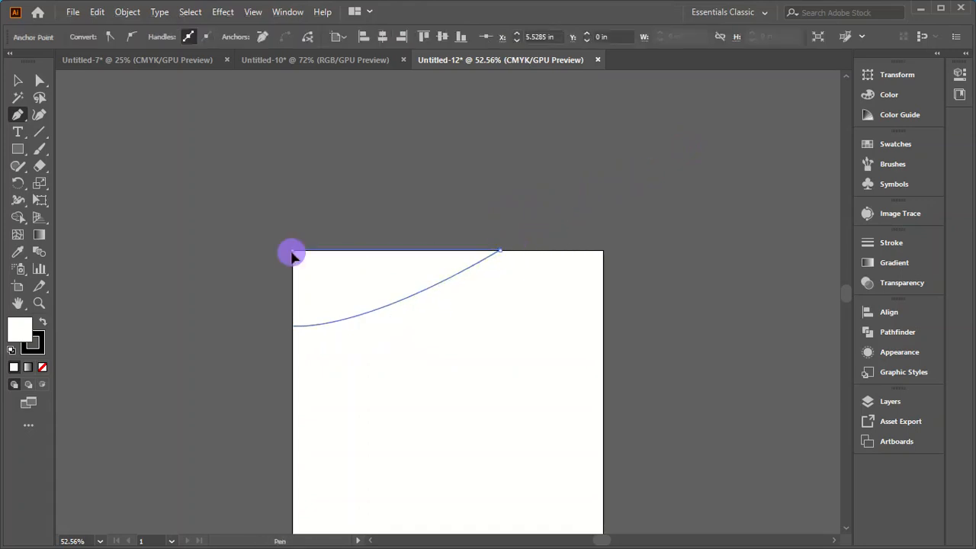
{"action": "left_click", "coordinate": [293, 327]}
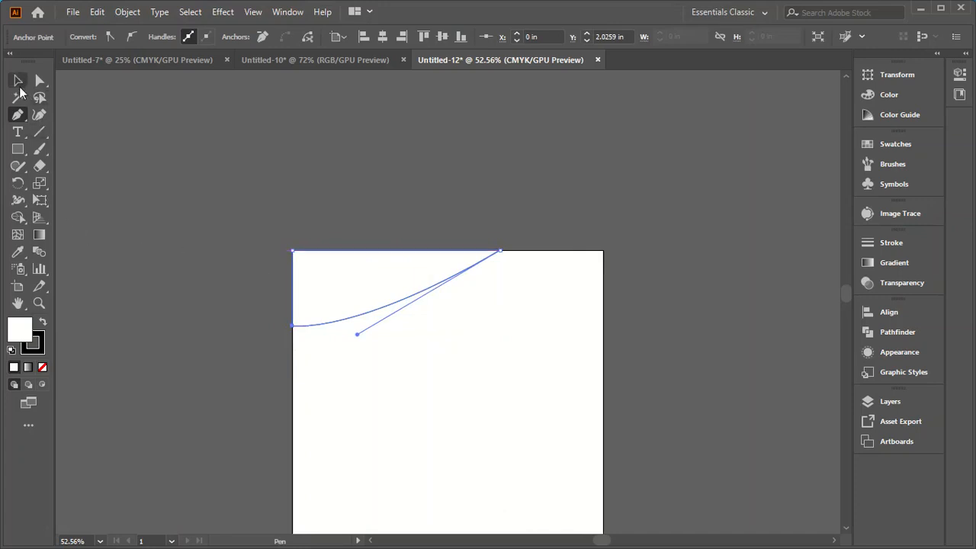
{"action": "left_click", "coordinate": [18, 80]}
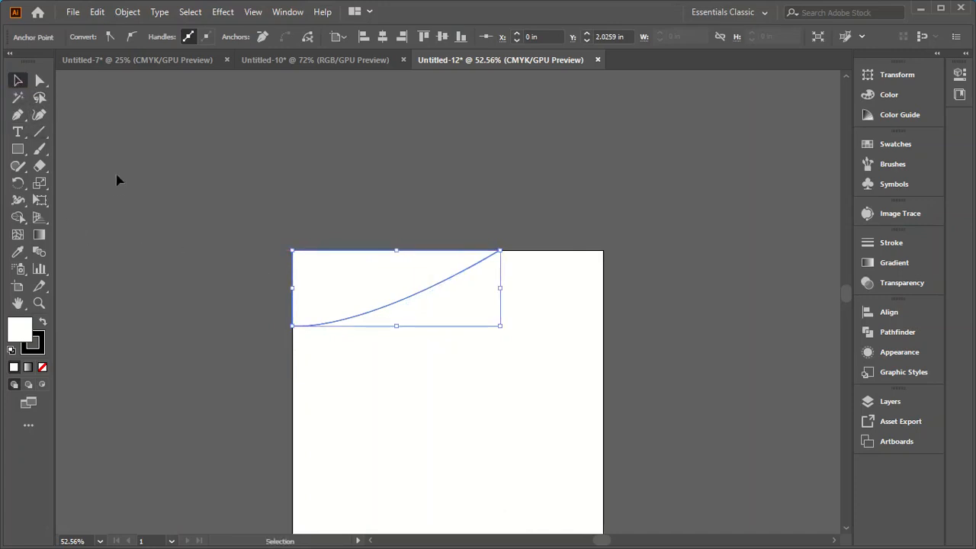
{"action": "left_click", "coordinate": [118, 180]}
Step: Pen a second closed curved band from midway along the first shape's curve to the artboard's top edge, between about 5.53 and 7.32 in across
{"action": "left_click", "coordinate": [18, 115]}
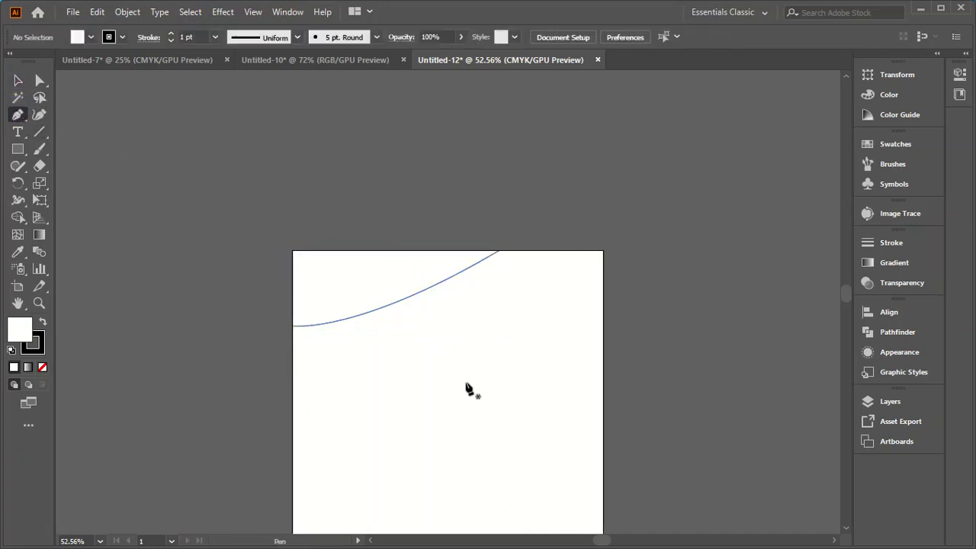
{"action": "left_click", "coordinate": [381, 308]}
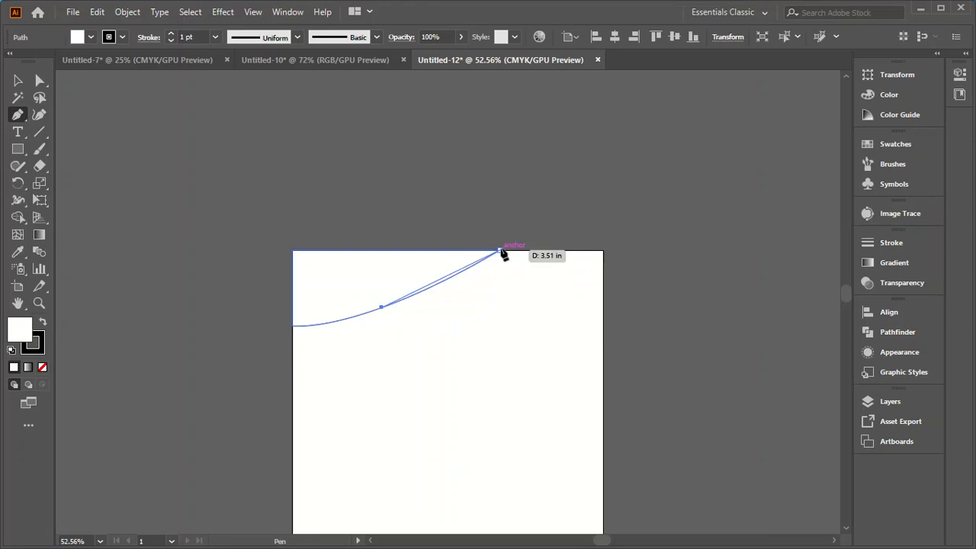
{"action": "left_click_drag", "start_coordinate": [501, 252], "coordinate": [540, 224]}
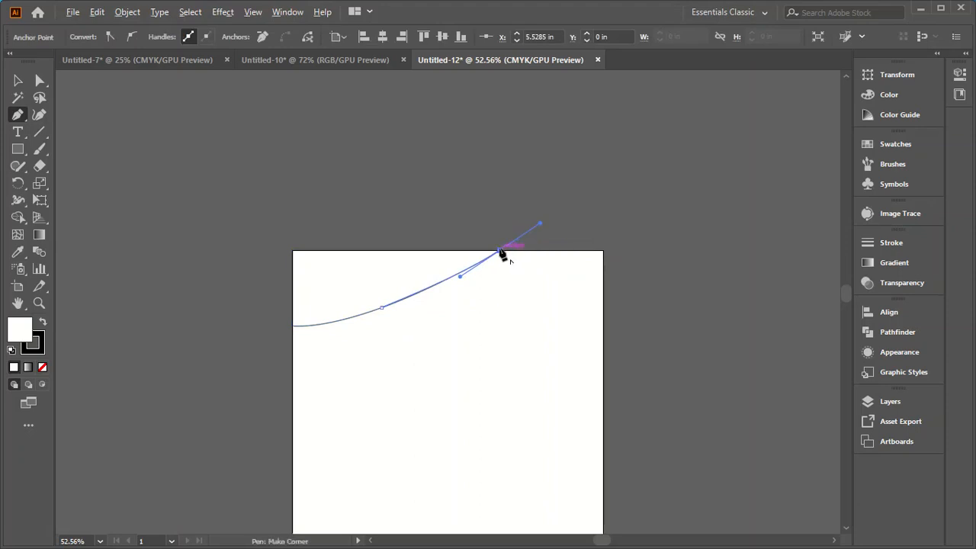
{"action": "left_click", "coordinate": [501, 251]}
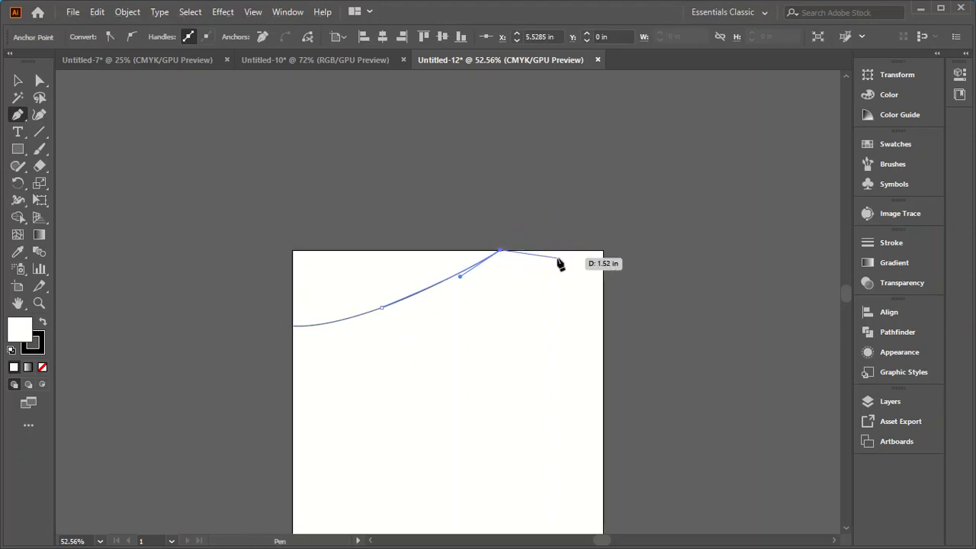
{"action": "left_click", "coordinate": [566, 250]}
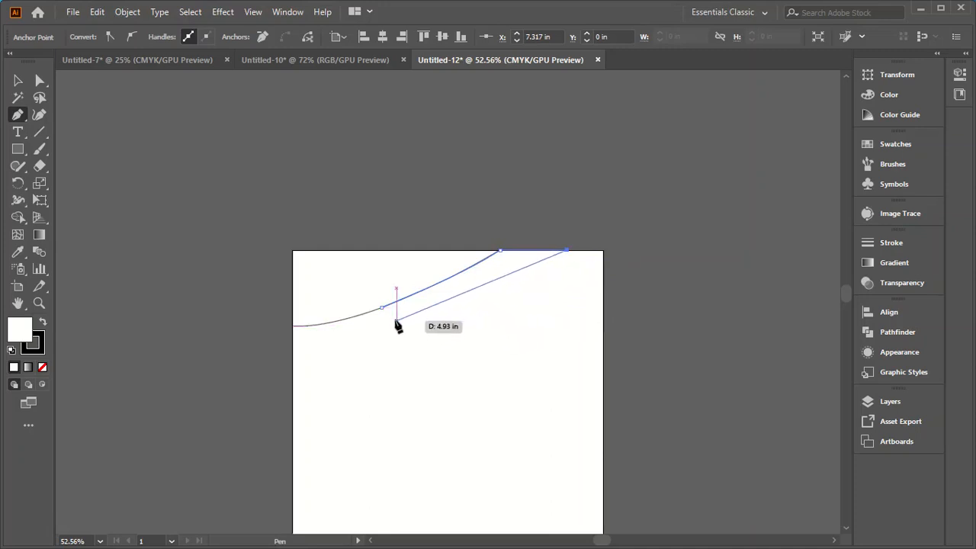
{"action": "left_click_drag", "start_coordinate": [383, 310], "coordinate": [323, 308]}
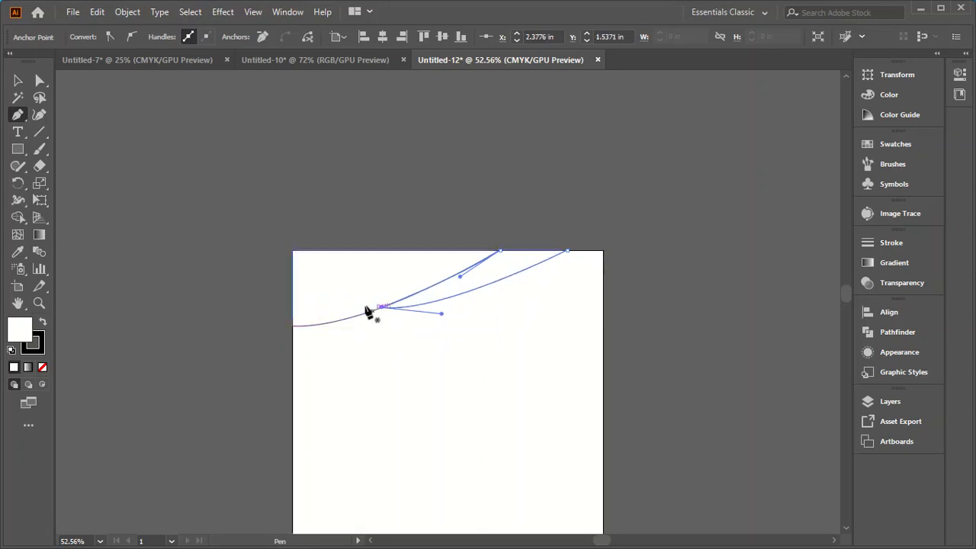
{"action": "left_click", "coordinate": [19, 82]}
{"action": "left_click", "coordinate": [123, 209]}
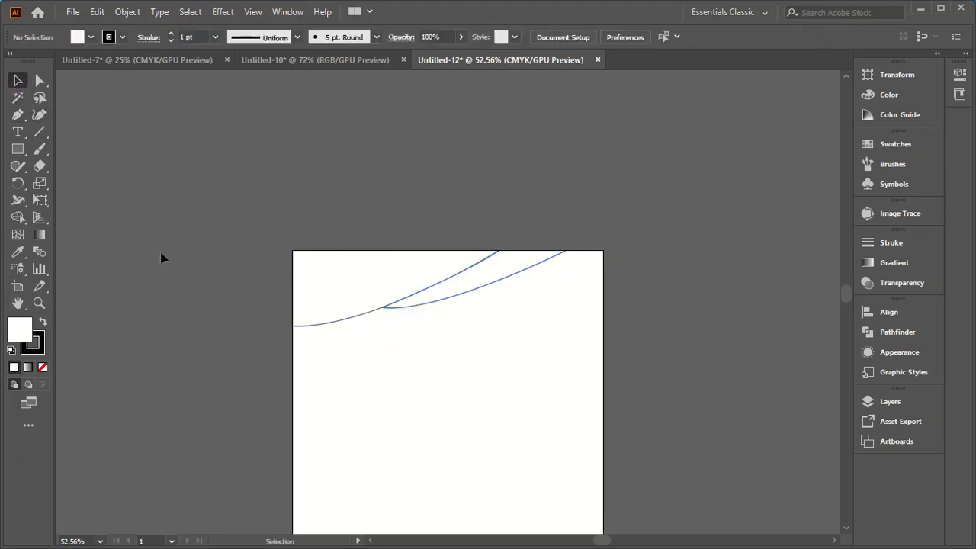
Step: Pen a third closed curved shape from the second band's lower curve into the artboard's upper-right corner, ending about 0.56 in down the right edge
{"action": "left_click", "coordinate": [17, 114]}
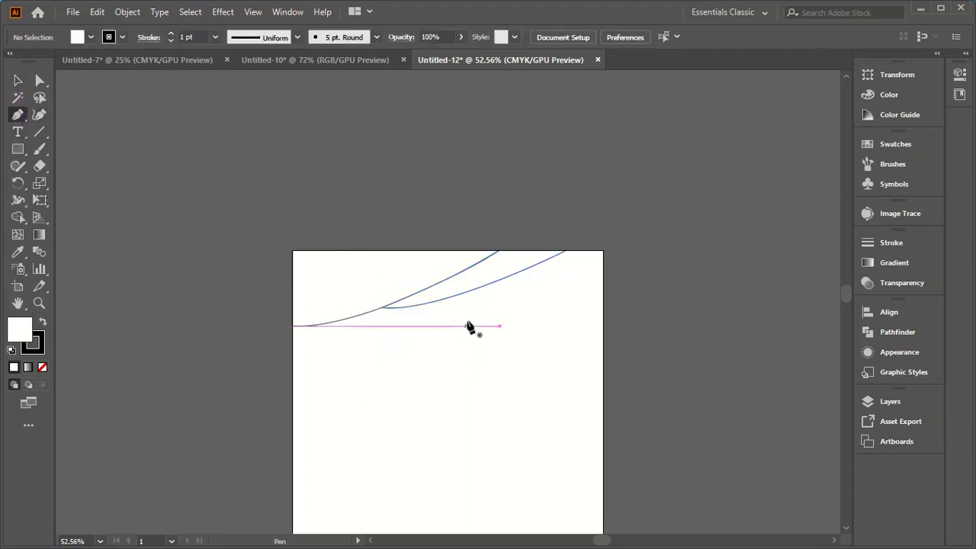
{"action": "left_click", "coordinate": [467, 294]}
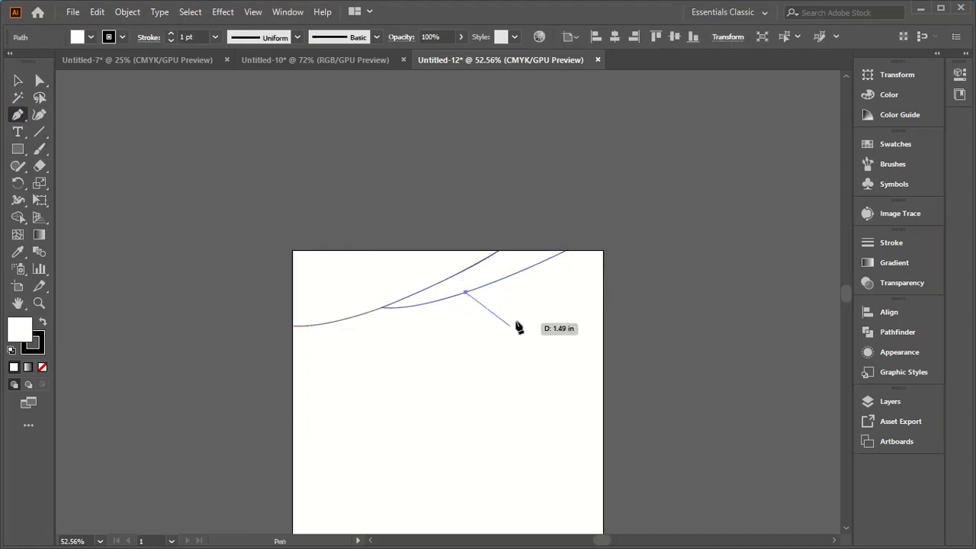
{"action": "left_click", "coordinate": [567, 251]}
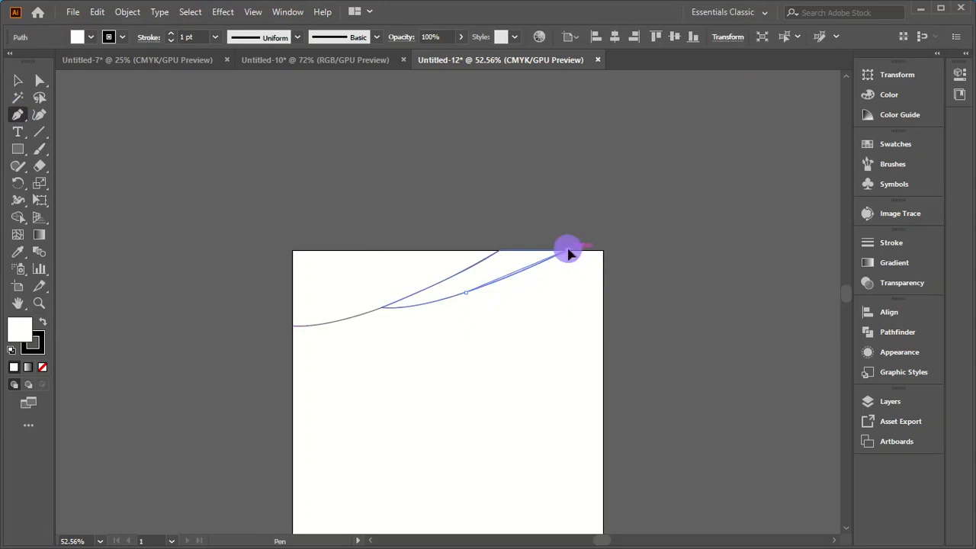
{"action": "left_click_drag", "start_coordinate": [571, 248], "coordinate": [601, 233]}
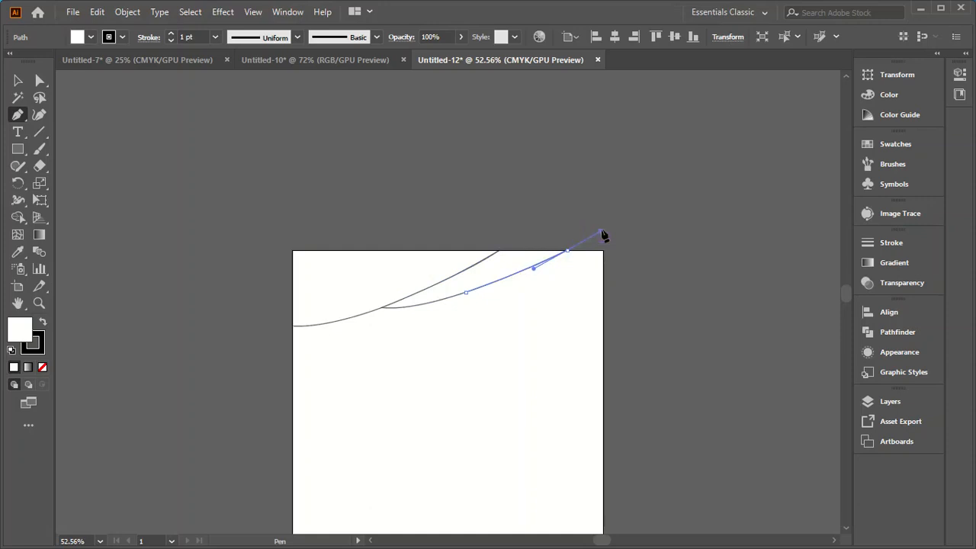
{"action": "left_click", "coordinate": [568, 253]}
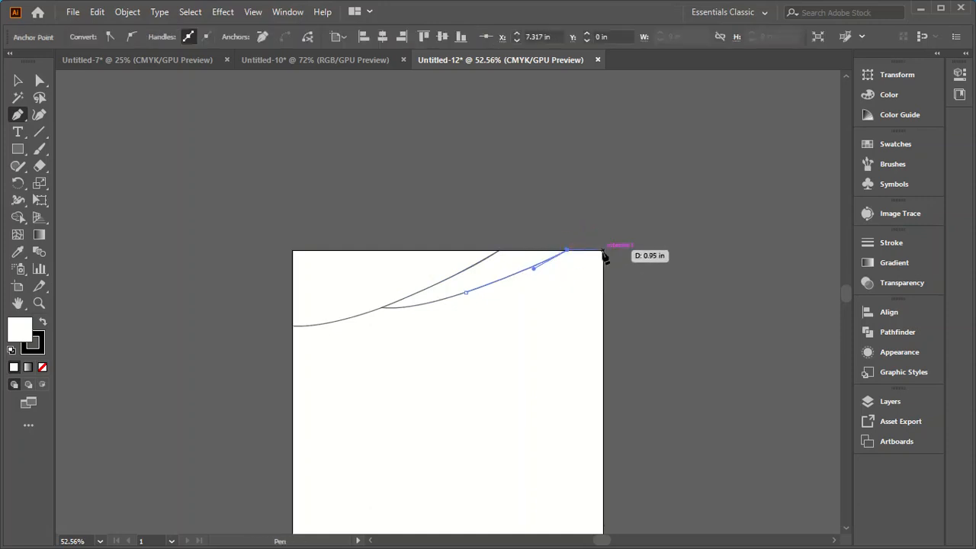
{"action": "left_click", "coordinate": [602, 251]}
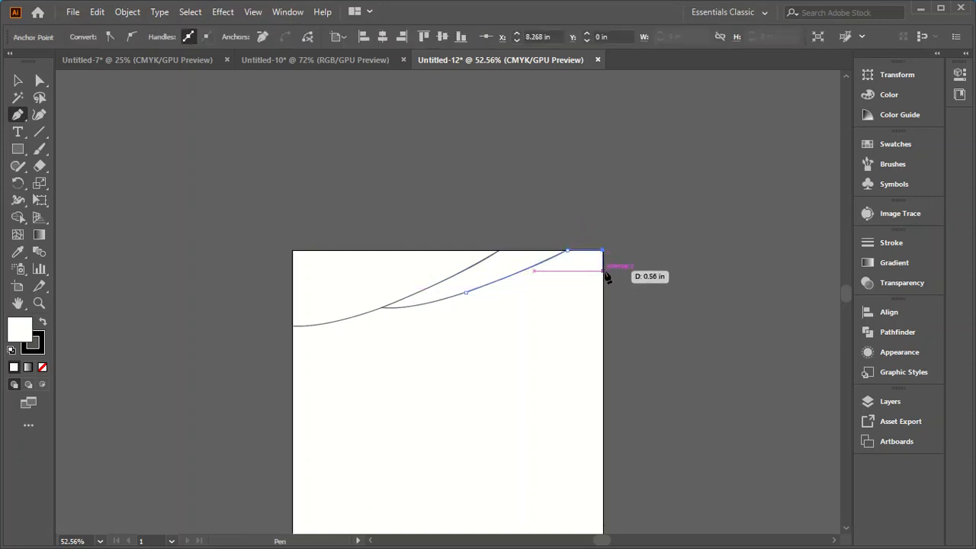
{"action": "left_click", "coordinate": [603, 271]}
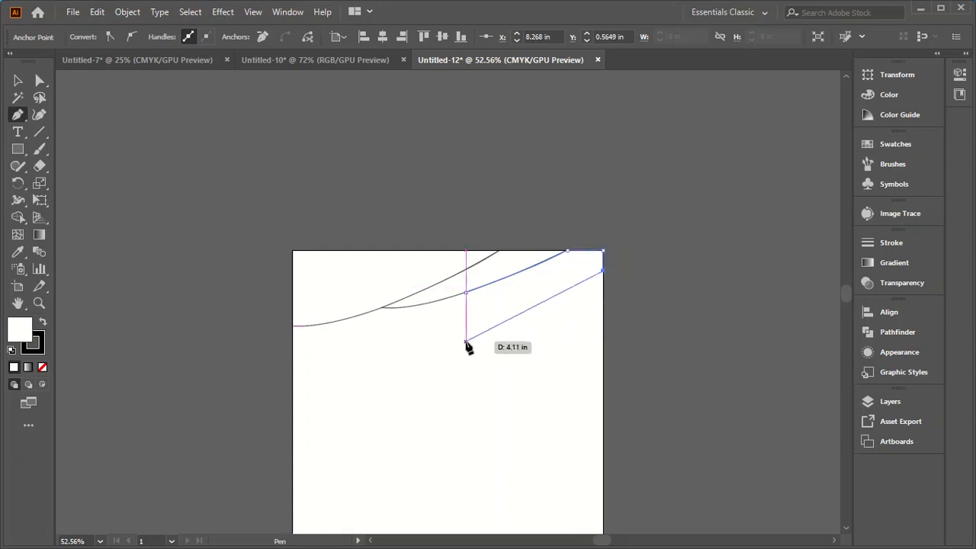
{"action": "left_click_drag", "start_coordinate": [466, 293], "coordinate": [440, 284]}
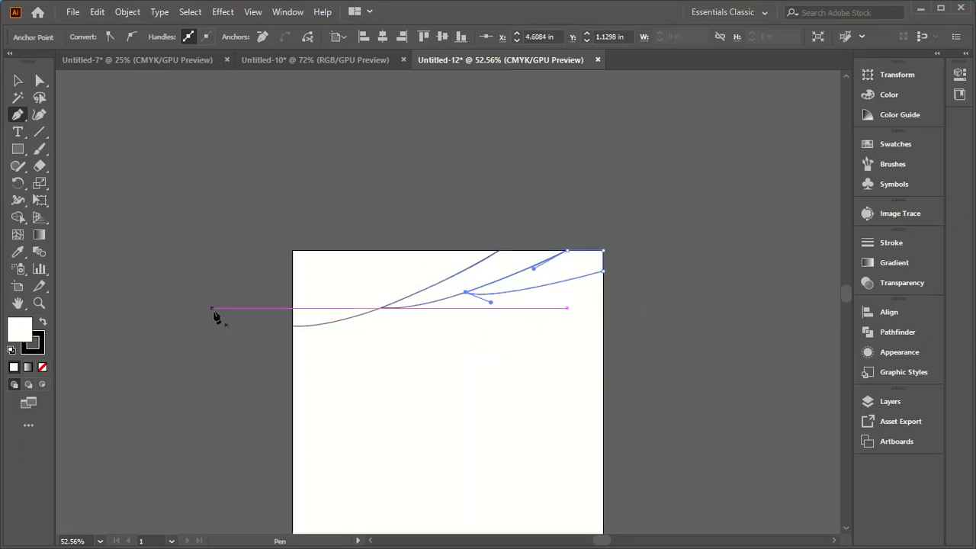
{"action": "left_click", "coordinate": [18, 80]}
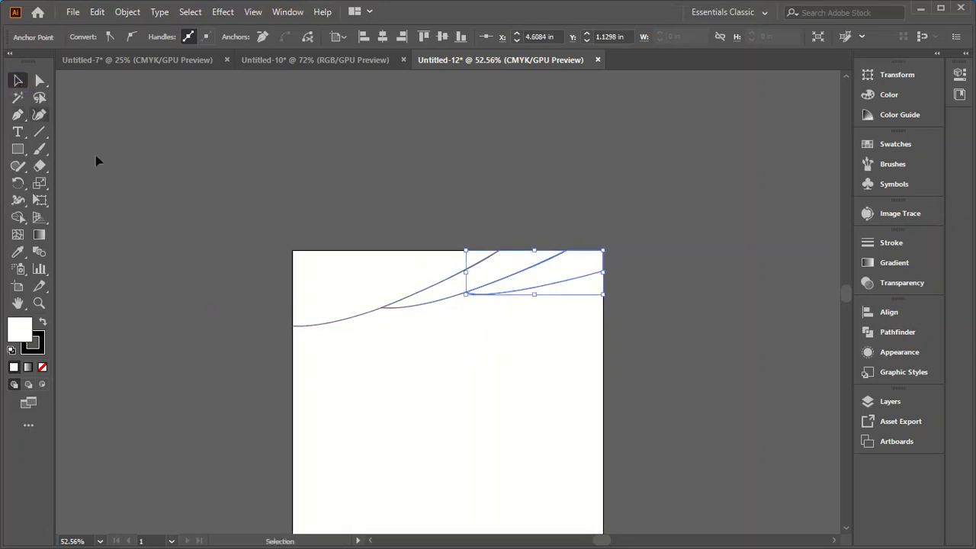
{"action": "left_click", "coordinate": [168, 203]}
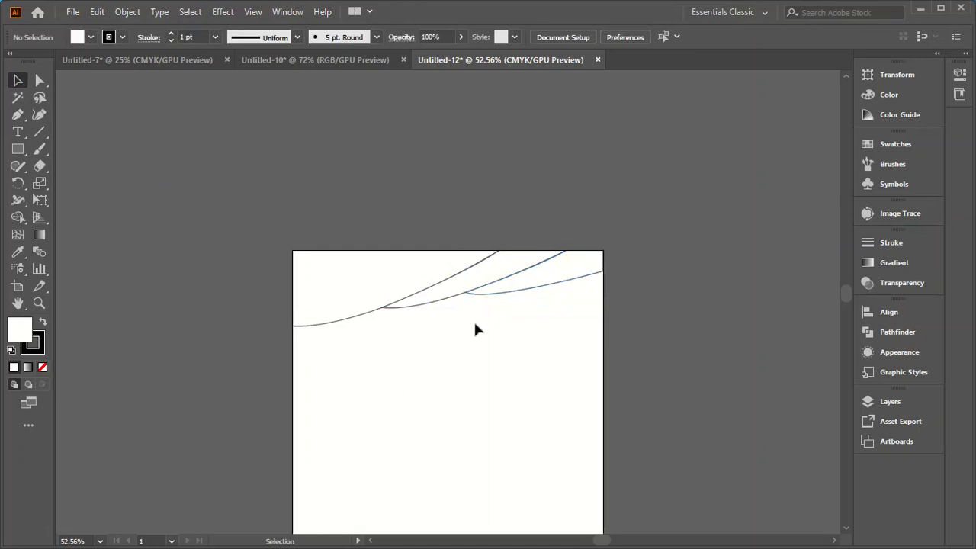
Step: Flatten the third shape's lower curve by raising its direction handle, and move its lower right-edge anchor upward along the artboard edge
{"action": "scroll", "coordinate": [471, 295], "scroll_direction": "up", "scroll_amount": 5}
{"action": "scroll", "coordinate": [614, 244], "scroll_direction": "down", "scroll_amount": 1}
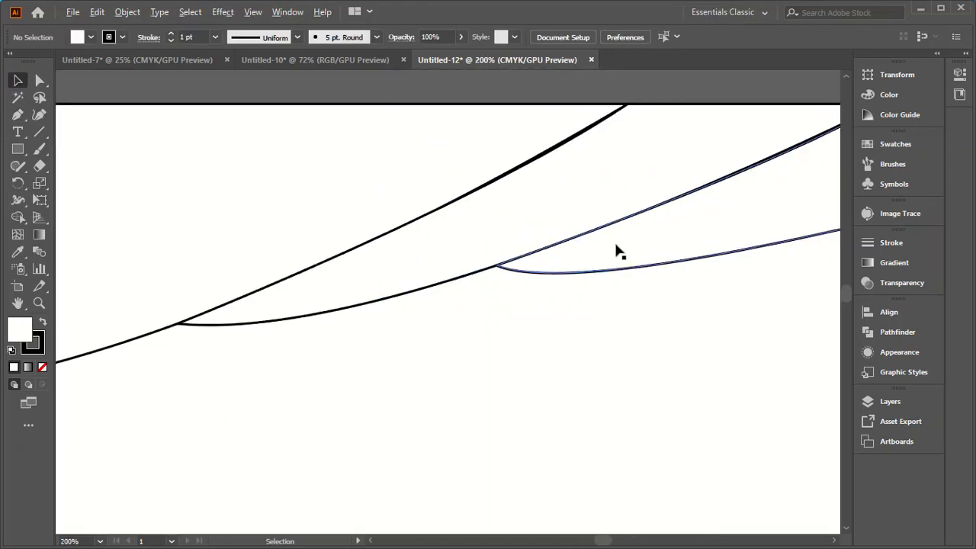
{"action": "scroll", "coordinate": [507, 293], "scroll_direction": "down", "scroll_amount": 2}
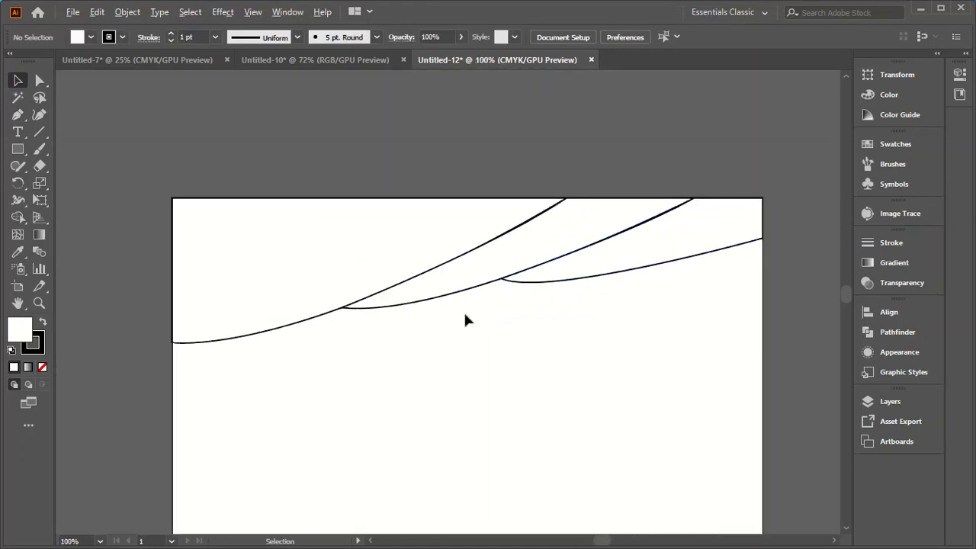
{"action": "left_click", "coordinate": [40, 80]}
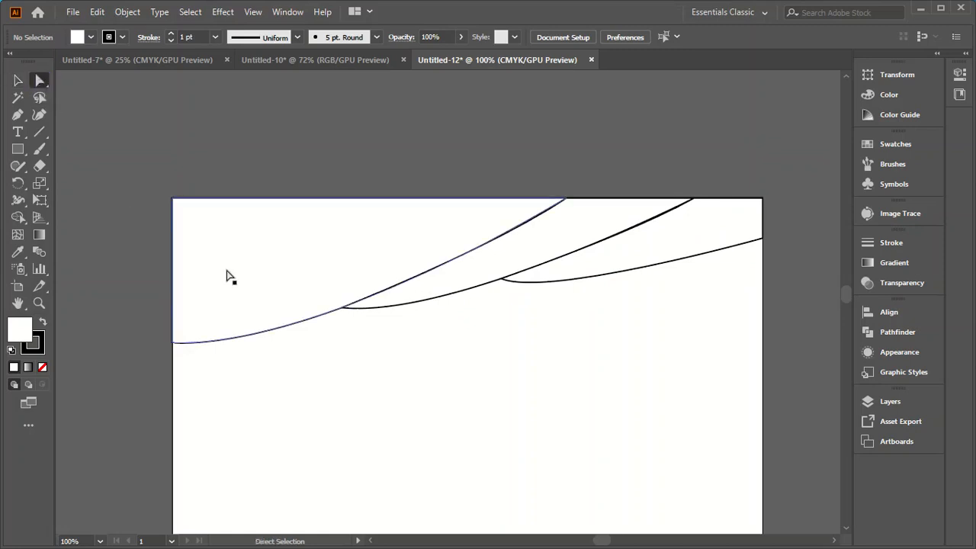
{"action": "left_click", "coordinate": [518, 278]}
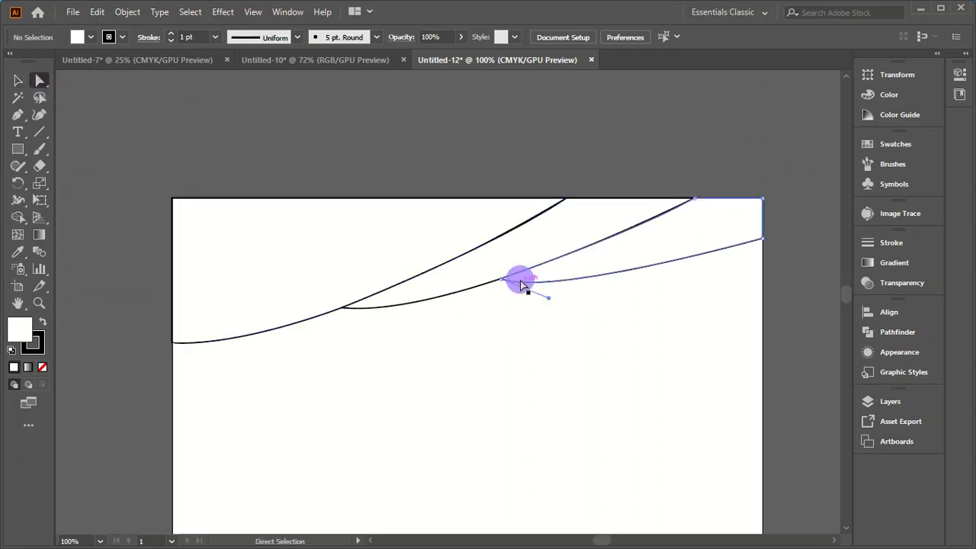
{"action": "left_click_drag", "start_coordinate": [550, 298], "coordinate": [555, 282]}
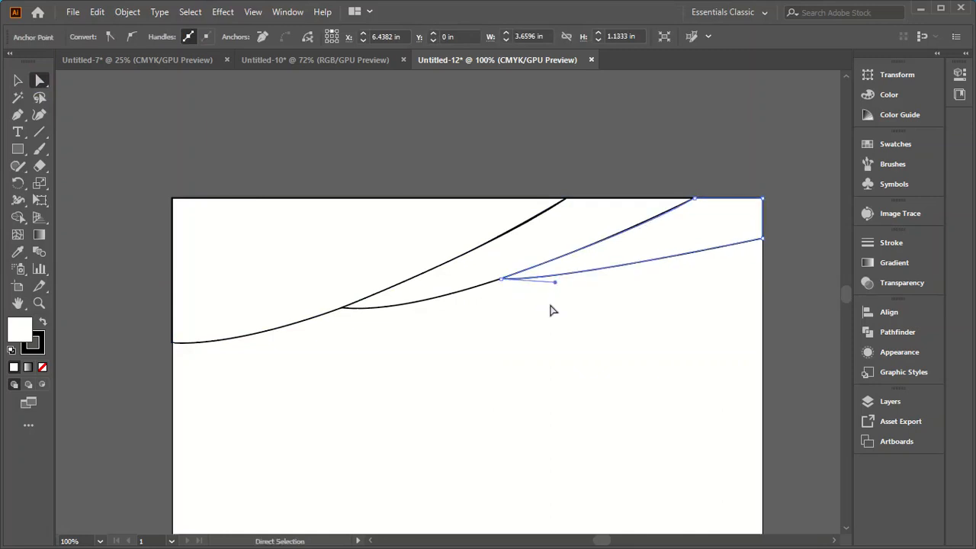
{"action": "left_click", "coordinate": [762, 239]}
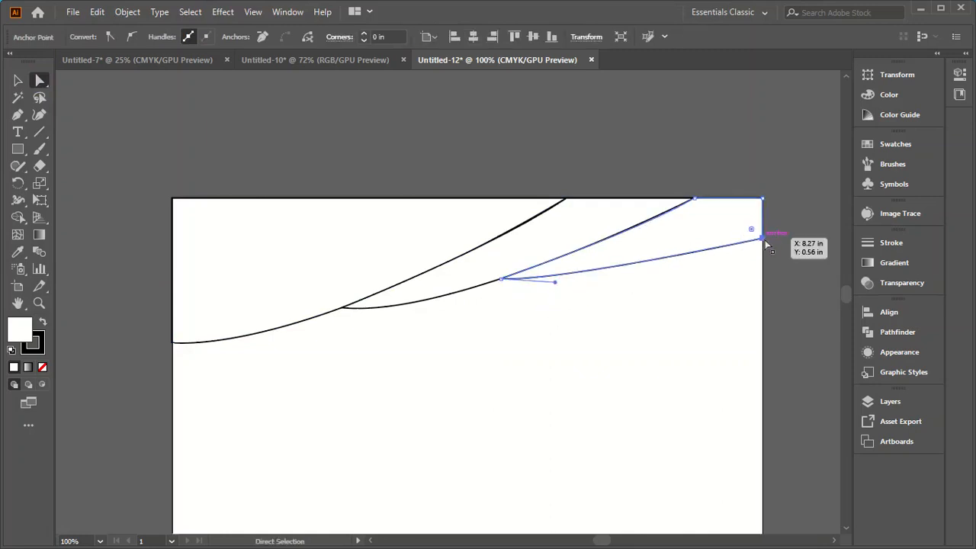
{"action": "left_click_drag", "start_coordinate": [762, 239], "coordinate": [762, 226]}
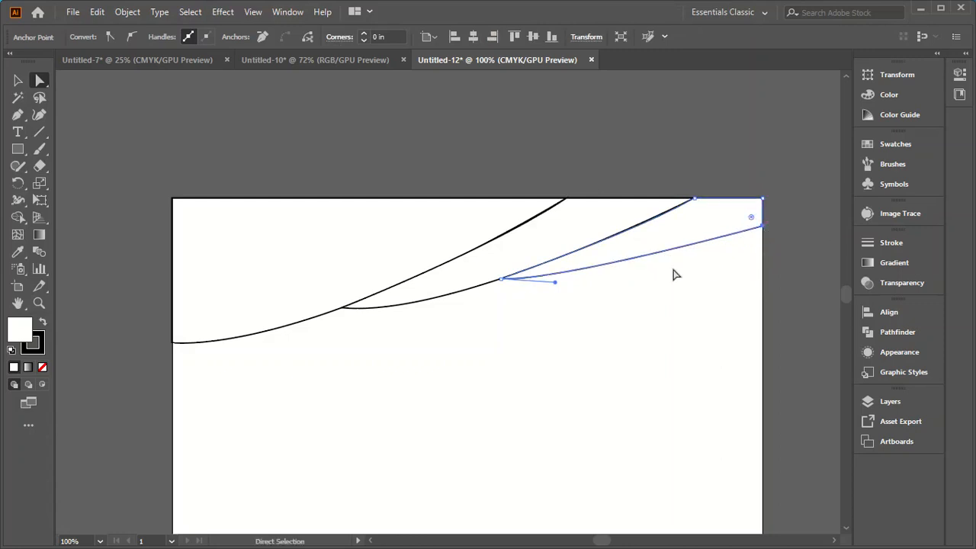
Step: Flatten the second band's lower curve with its direction handle and move the third shape's pointed anchor up onto that curve
{"action": "left_click", "coordinate": [419, 302]}
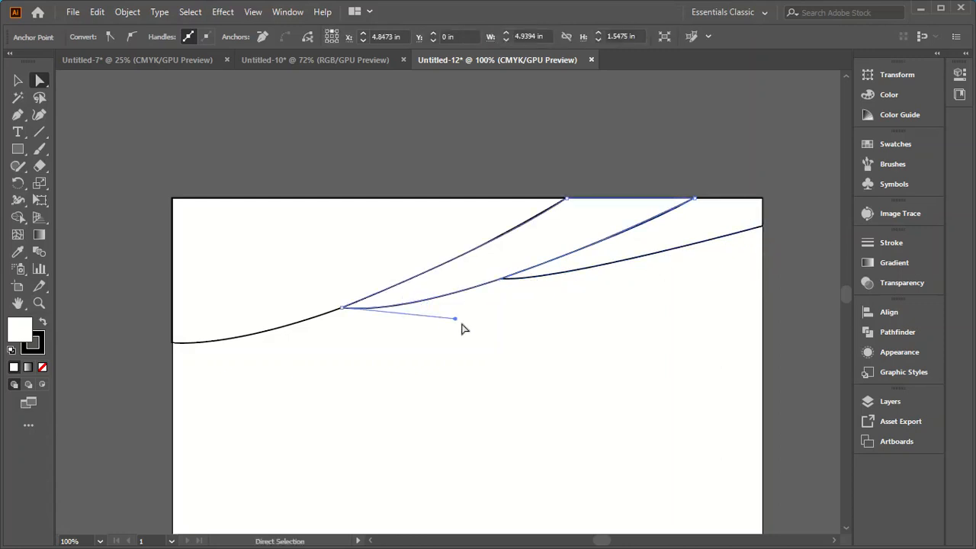
{"action": "left_click_drag", "start_coordinate": [456, 319], "coordinate": [458, 302]}
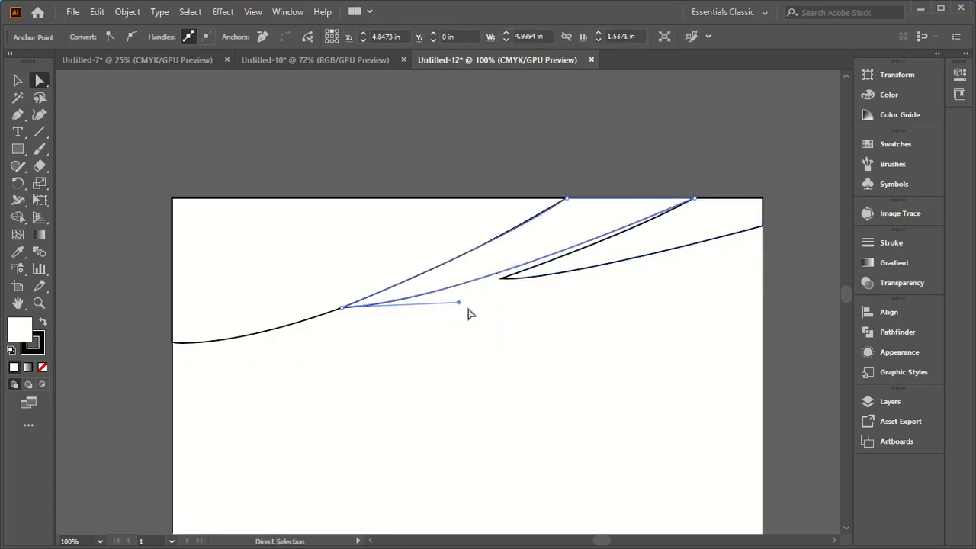
{"action": "left_click", "coordinate": [501, 280]}
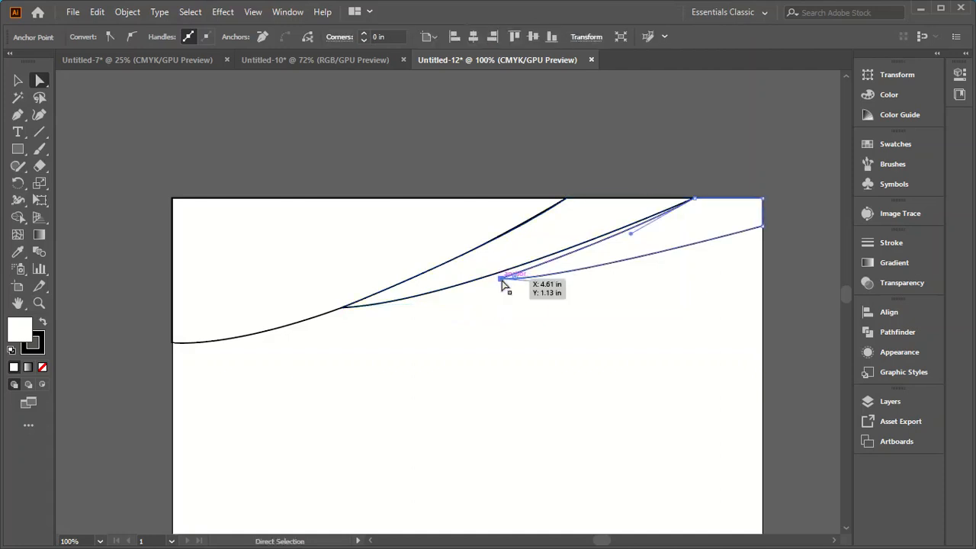
{"action": "left_click_drag", "start_coordinate": [502, 284], "coordinate": [501, 275]}
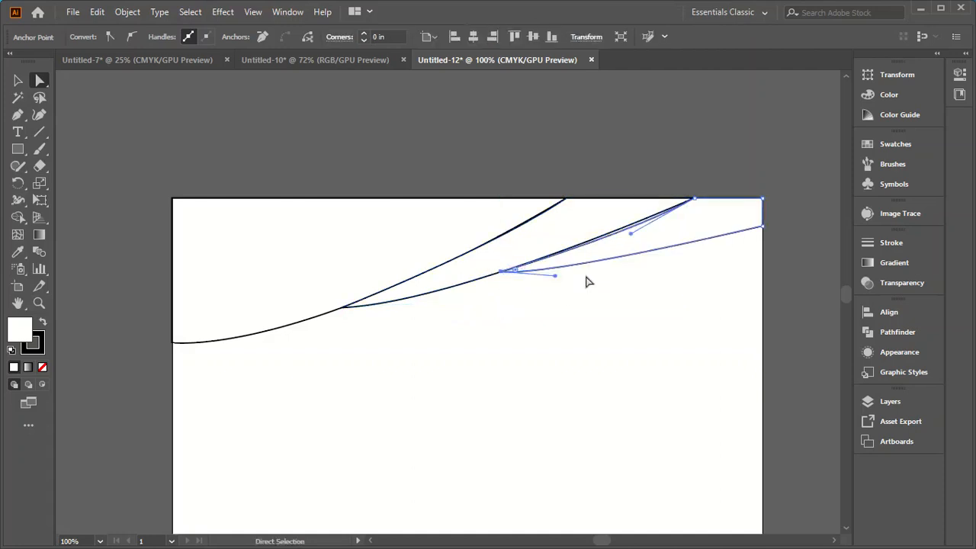
Step: Adjust the direction handle of the third shape's upper edge so that edge follows the second band's lower curve
{"action": "scroll", "coordinate": [660, 236], "scroll_direction": "up", "scroll_amount": 3}
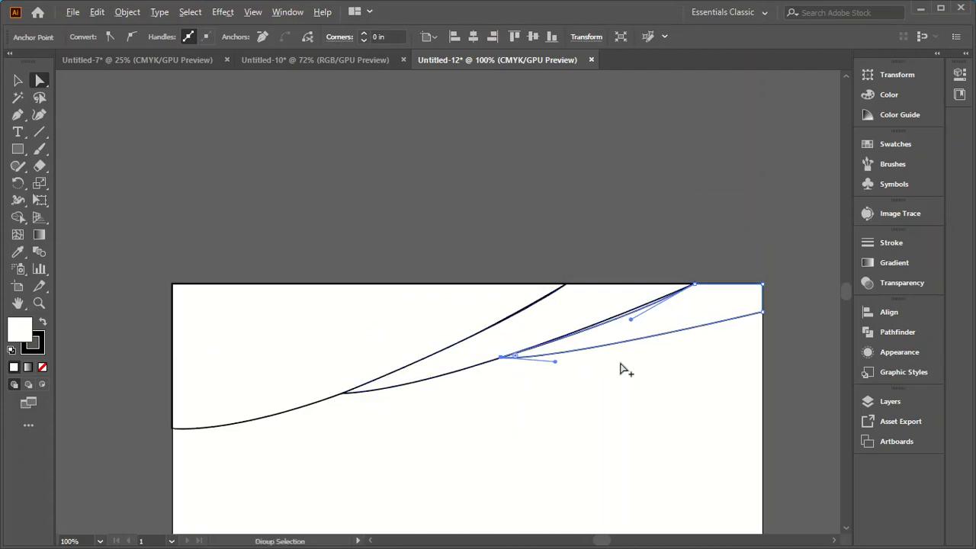
{"action": "scroll", "coordinate": [623, 358], "scroll_direction": "up", "scroll_amount": 3}
{"action": "left_click_drag", "start_coordinate": [648, 245], "coordinate": [641, 233]}
{"action": "scroll", "coordinate": [571, 263], "scroll_direction": "down", "scroll_amount": 4}
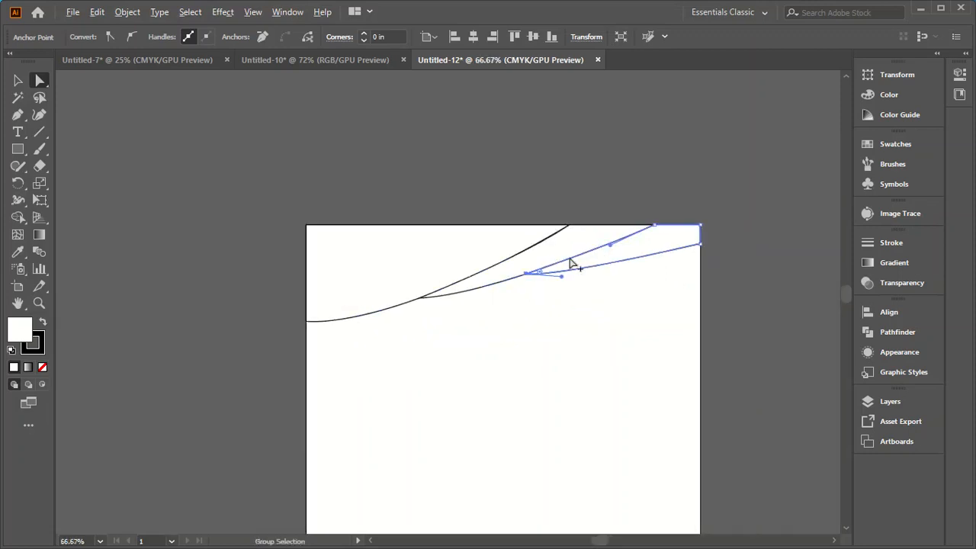
Step: Flatten the first shape's lower curve slightly by raising the direction handle of its upper-right anchor
{"action": "scroll", "coordinate": [370, 296], "scroll_direction": "up", "scroll_amount": 2}
{"action": "left_click", "coordinate": [368, 295]}
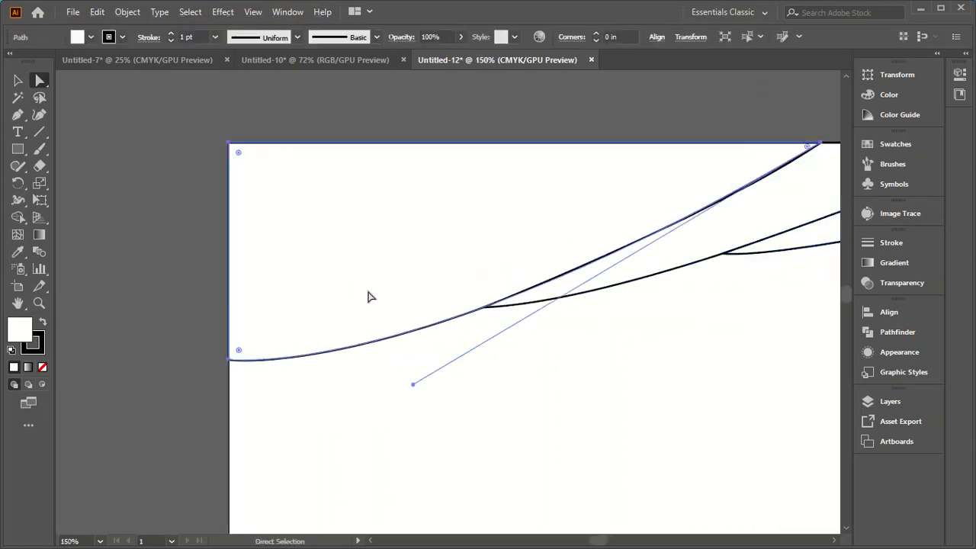
{"action": "left_click_drag", "start_coordinate": [412, 384], "coordinate": [412, 366]}
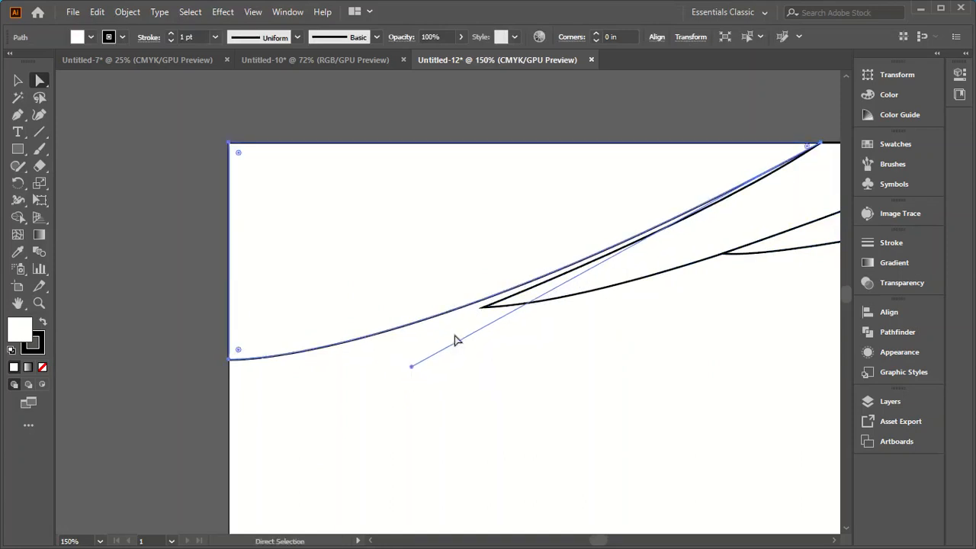
Step: Move the second band's pointed anchor up onto the first shape's flattened curve
{"action": "scroll", "coordinate": [471, 327], "scroll_direction": "up", "scroll_amount": 1}
{"action": "scroll", "coordinate": [470, 326], "scroll_direction": "up", "scroll_amount": 1}
{"action": "left_click", "coordinate": [498, 298]}
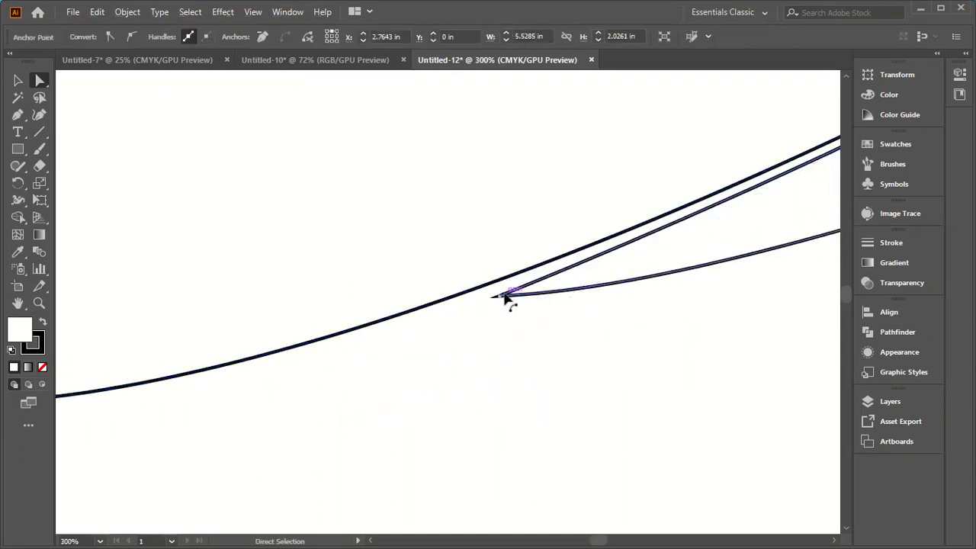
{"action": "left_click_drag", "start_coordinate": [498, 297], "coordinate": [492, 283]}
{"action": "scroll", "coordinate": [504, 336], "scroll_direction": "down", "scroll_amount": 1}
{"action": "scroll", "coordinate": [503, 338], "scroll_direction": "down", "scroll_amount": 2}
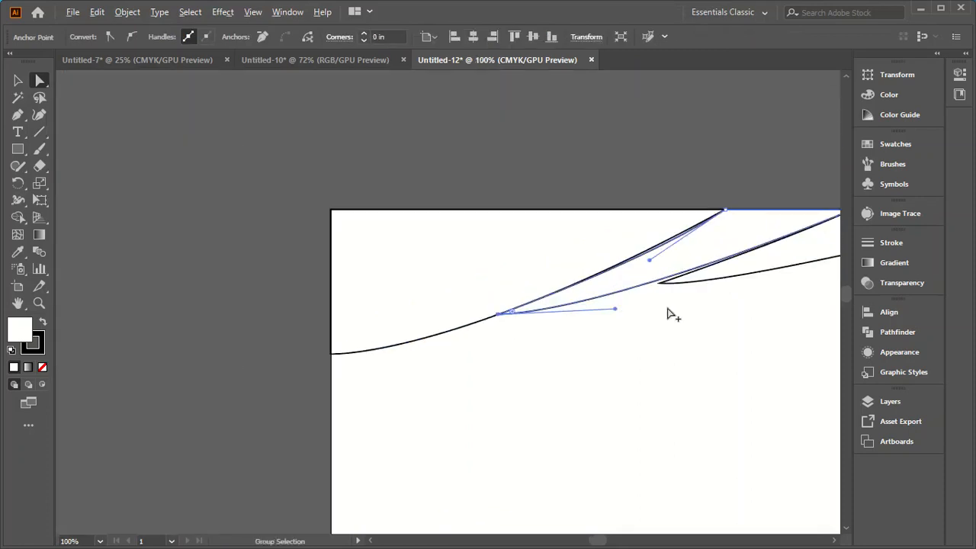
Step: Move the third shape's pointed anchor up onto the second band's lower curve
{"action": "scroll", "coordinate": [671, 308], "scroll_direction": "up", "scroll_amount": 4}
{"action": "left_click_drag", "start_coordinate": [644, 262], "coordinate": [635, 254]}
{"action": "scroll", "coordinate": [640, 292], "scroll_direction": "down", "scroll_amount": 3}
{"action": "scroll", "coordinate": [635, 274], "scroll_direction": "up", "scroll_amount": 3}
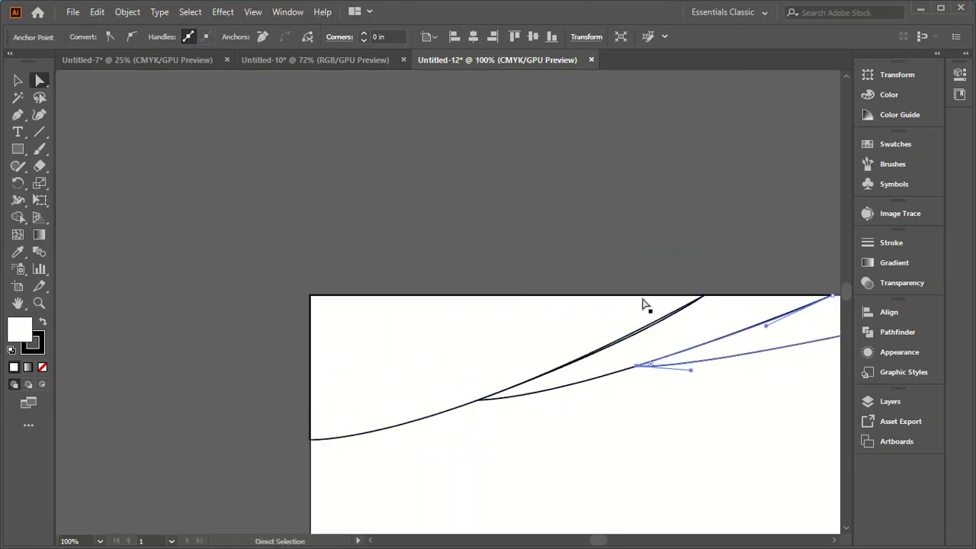
Step: Raise the direction handle of the second band's upper edge to fit the first shape's curve, and deselect the band
{"action": "scroll", "coordinate": [642, 305], "scroll_direction": "up", "scroll_amount": 3}
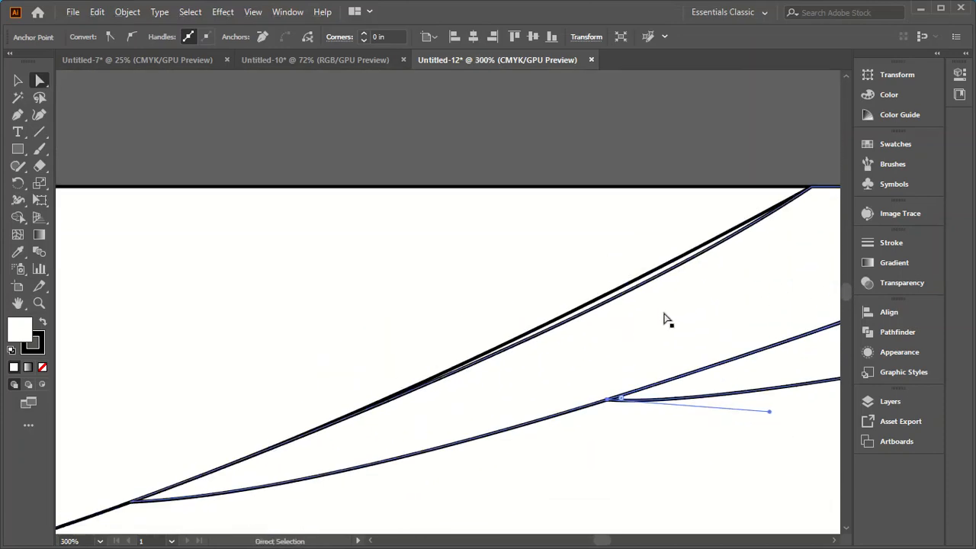
{"action": "left_click", "coordinate": [649, 285]}
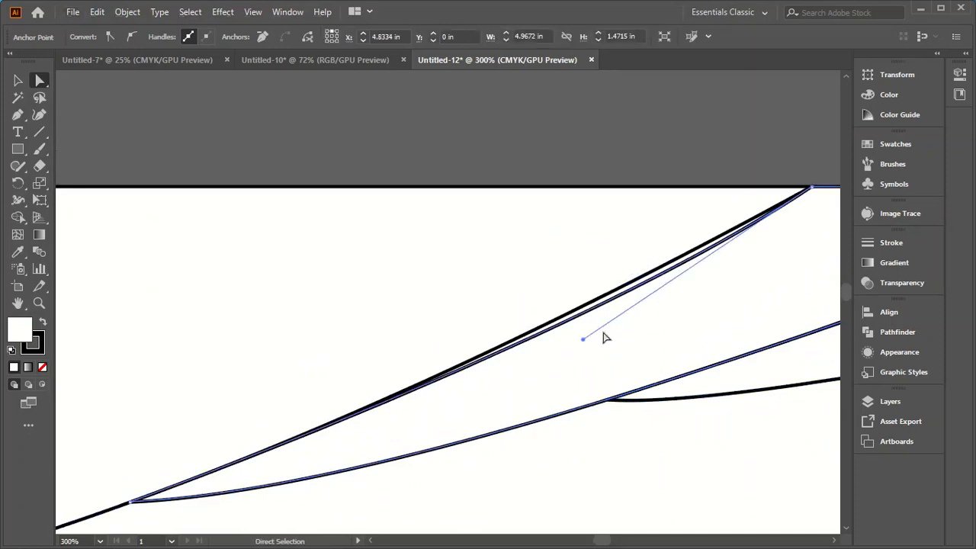
{"action": "left_click_drag", "start_coordinate": [584, 341], "coordinate": [577, 328]}
{"action": "scroll", "coordinate": [602, 350], "scroll_direction": "down", "scroll_amount": 5}
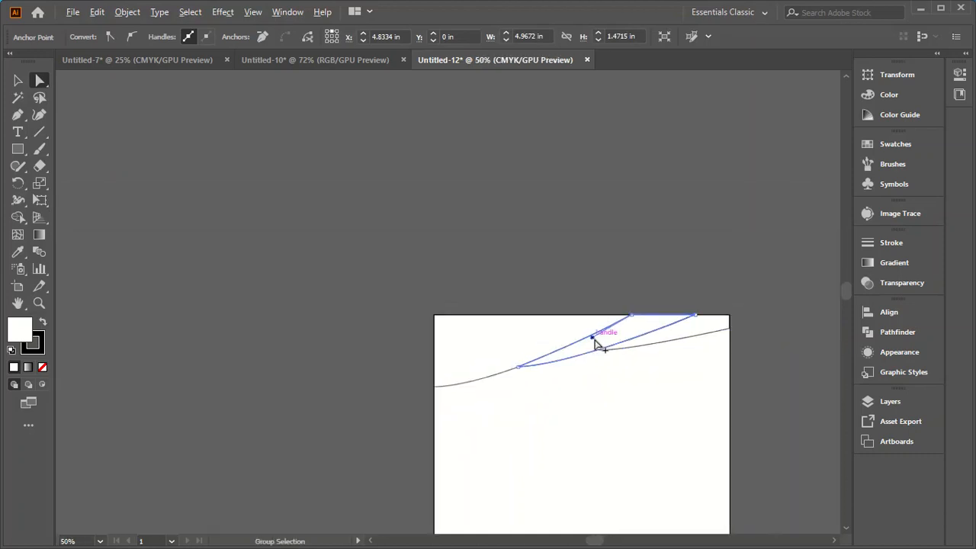
{"action": "scroll", "coordinate": [631, 339], "scroll_direction": "up", "scroll_amount": 5}
{"action": "scroll", "coordinate": [726, 321], "scroll_direction": "down", "scroll_amount": 6}
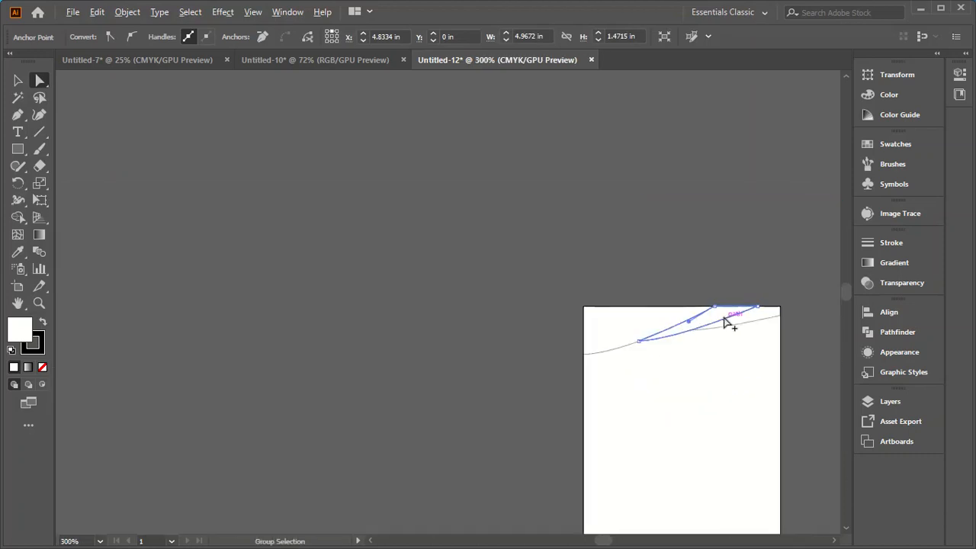
{"action": "scroll", "coordinate": [567, 346], "scroll_direction": "up", "scroll_amount": 3}
{"action": "scroll", "coordinate": [315, 351], "scroll_direction": "down", "scroll_amount": 4}
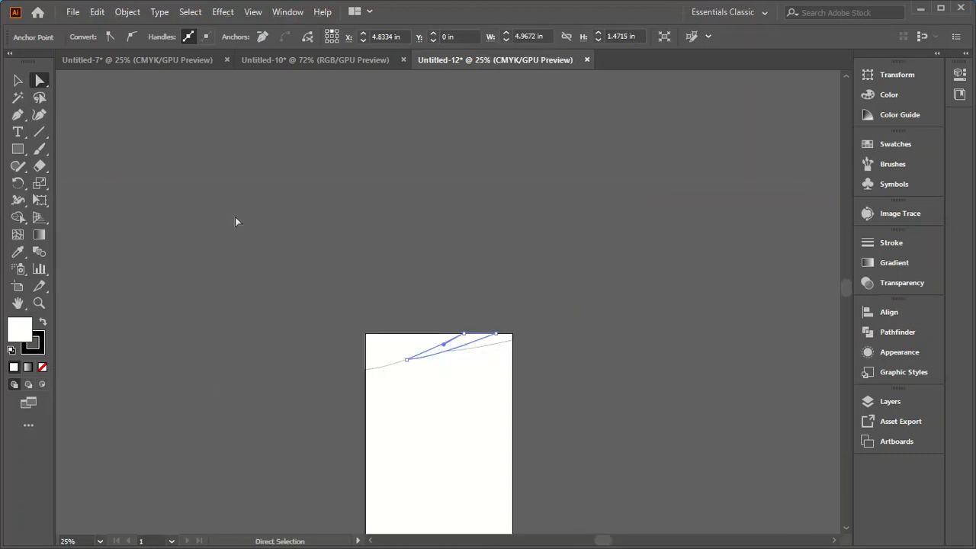
{"action": "key", "text": "v"}
{"action": "left_click", "coordinate": [418, 485]}
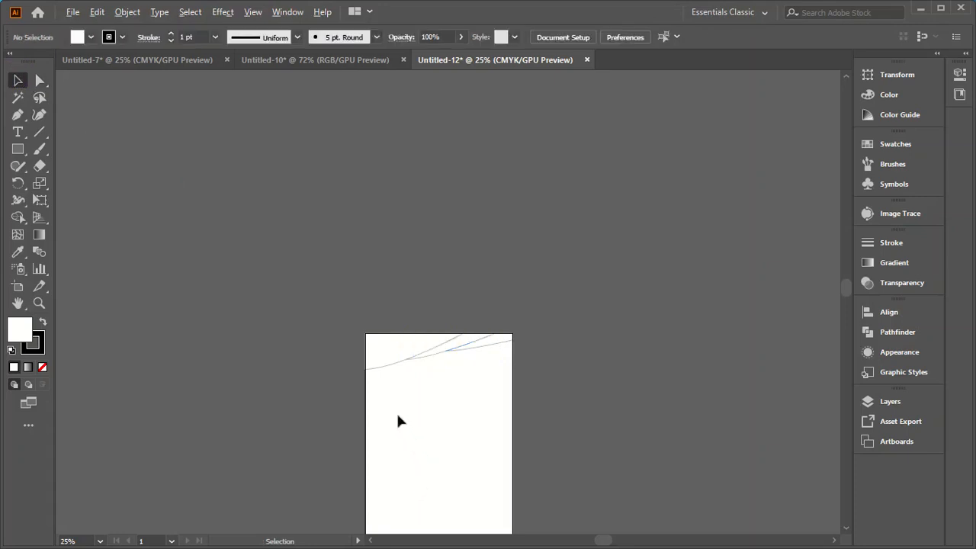
Step: Show all hidden objects and place the logo, contact details and colour squares beside the artboard's left edge
{"action": "scroll", "coordinate": [397, 421], "scroll_direction": "up", "scroll_amount": 3}
{"action": "scroll", "coordinate": [528, 361], "scroll_direction": "down", "scroll_amount": 1}
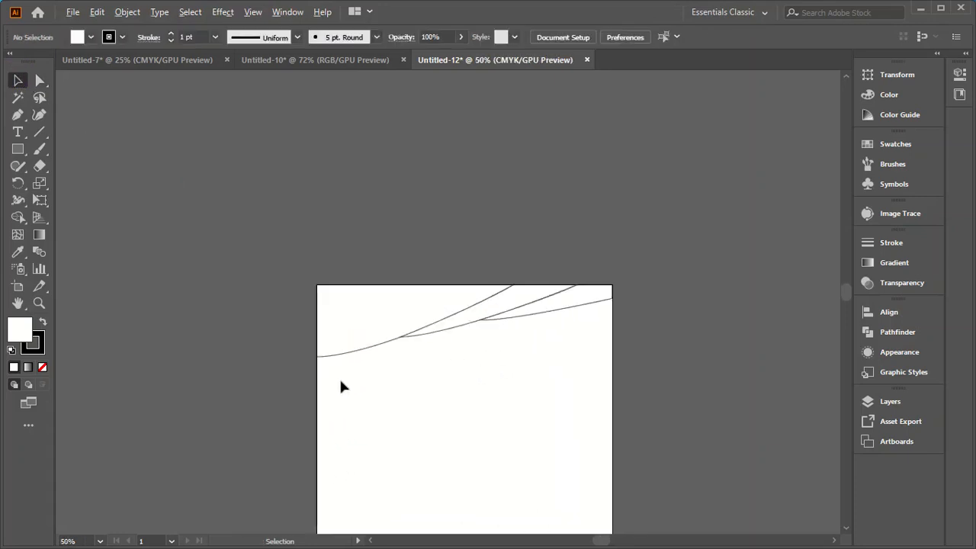
{"action": "scroll", "coordinate": [340, 379], "scroll_direction": "up", "scroll_amount": 2}
{"action": "left_click", "coordinate": [338, 295]}
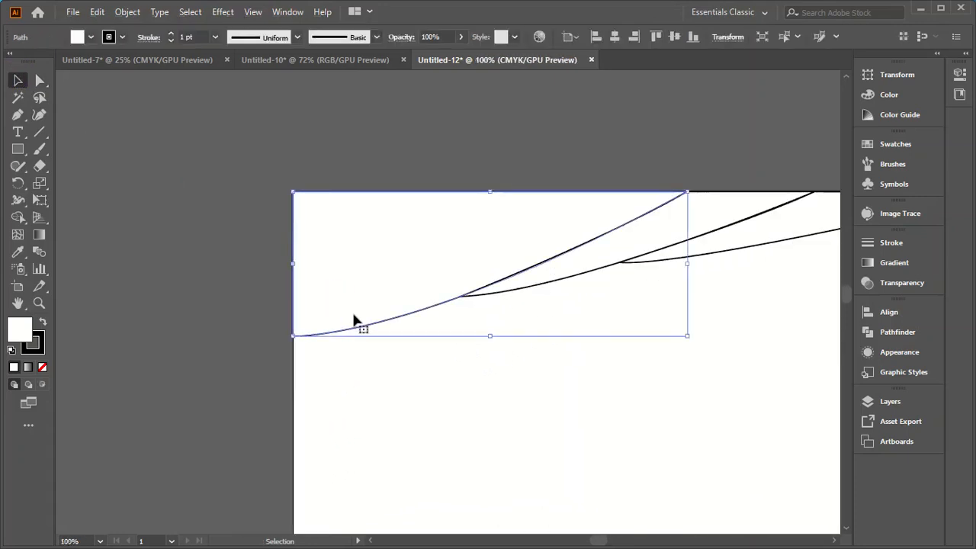
{"action": "key", "text": "a"}
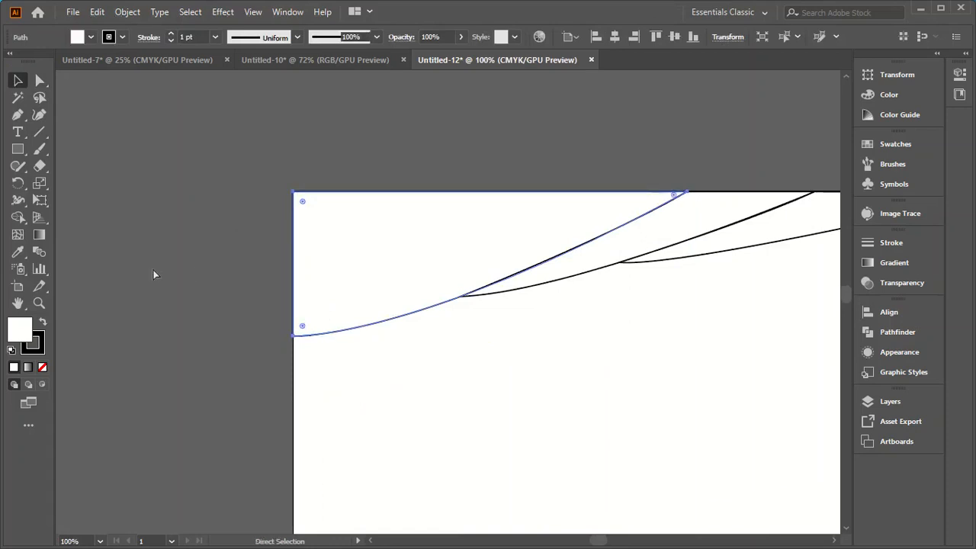
{"action": "key", "text": "ctrl+alt+3"}
{"action": "key", "text": "v"}
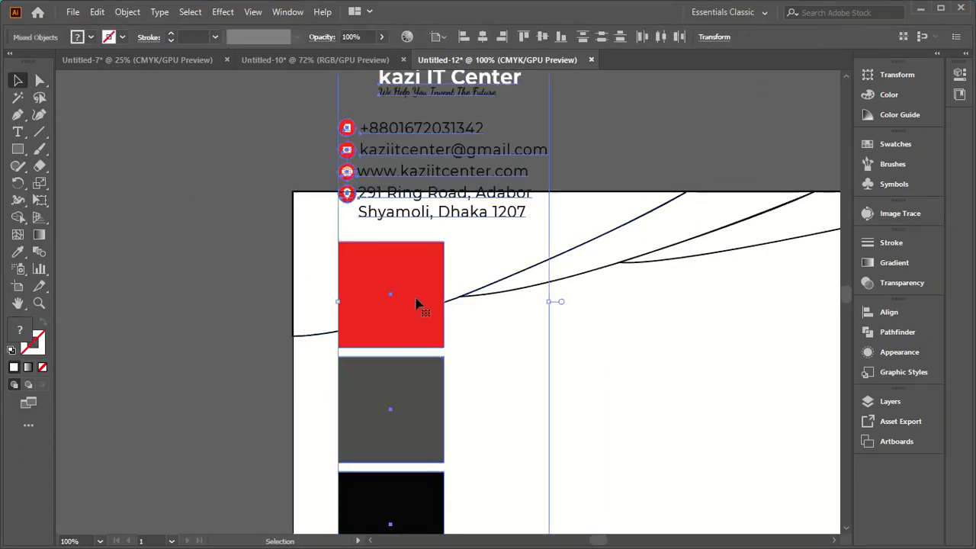
{"action": "scroll", "coordinate": [408, 300], "scroll_direction": "down", "scroll_amount": 2, "text": "alt"}
{"action": "left_click_drag", "start_coordinate": [408, 296], "coordinate": [269, 300]}
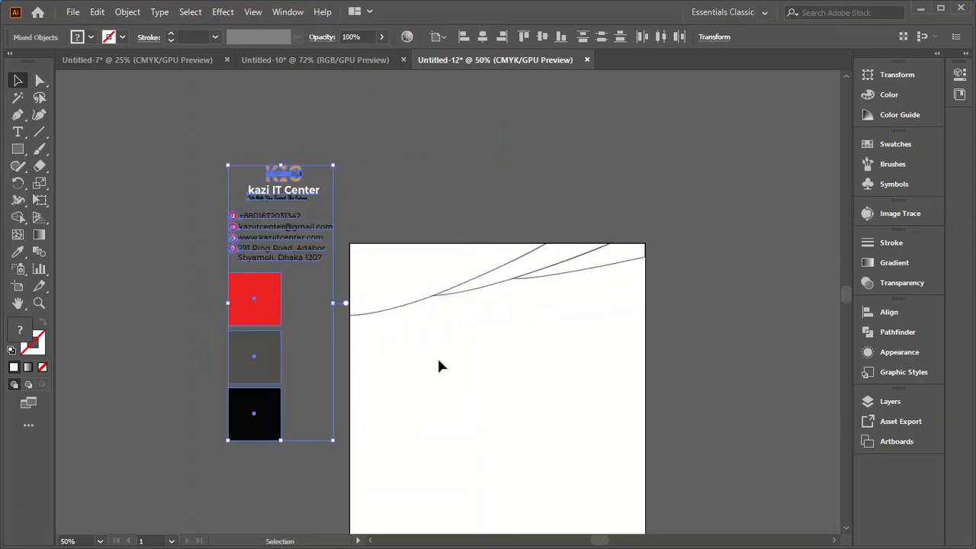
Step: Fill the first curved shape with the red of the sample square using the Eyedropper
{"action": "left_click", "coordinate": [384, 282]}
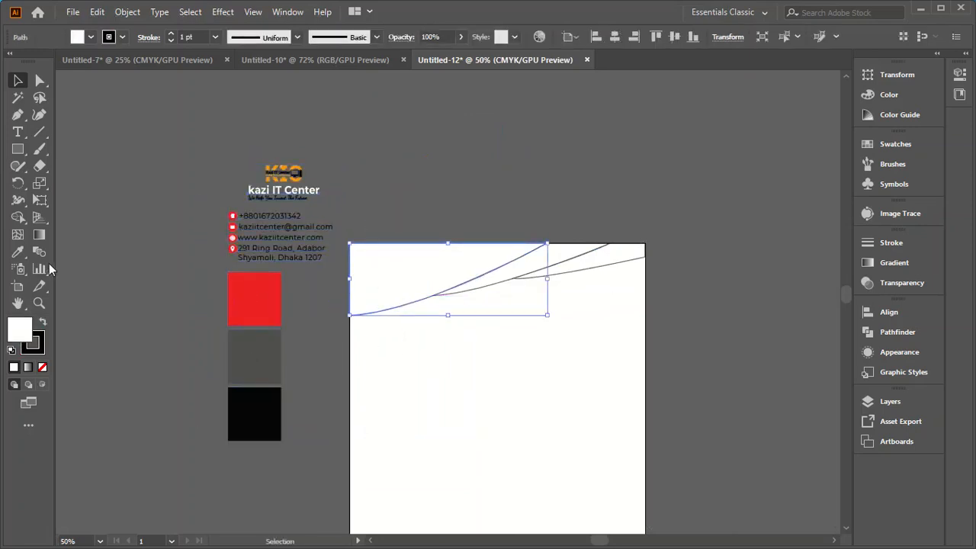
{"action": "left_click", "coordinate": [17, 252]}
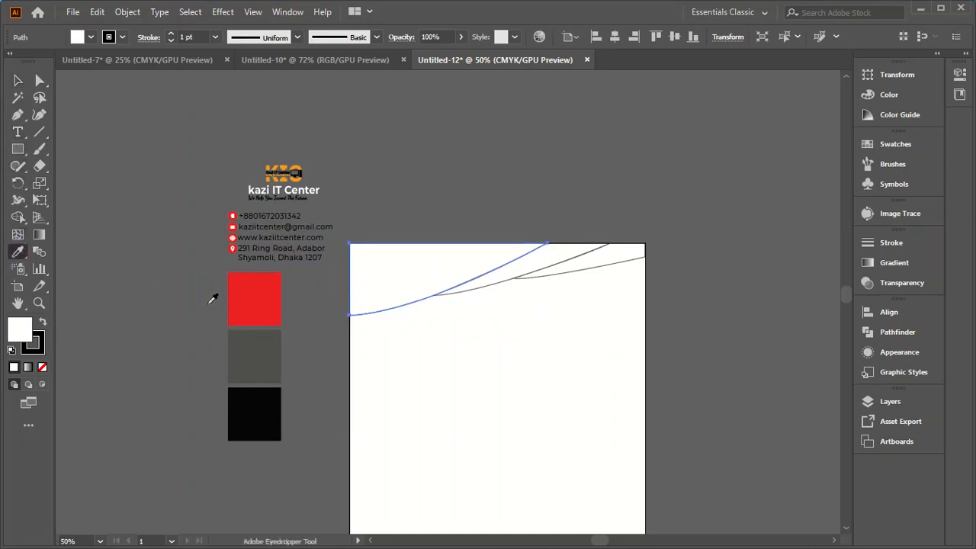
{"action": "left_click", "coordinate": [239, 307]}
{"action": "key", "text": "v"}
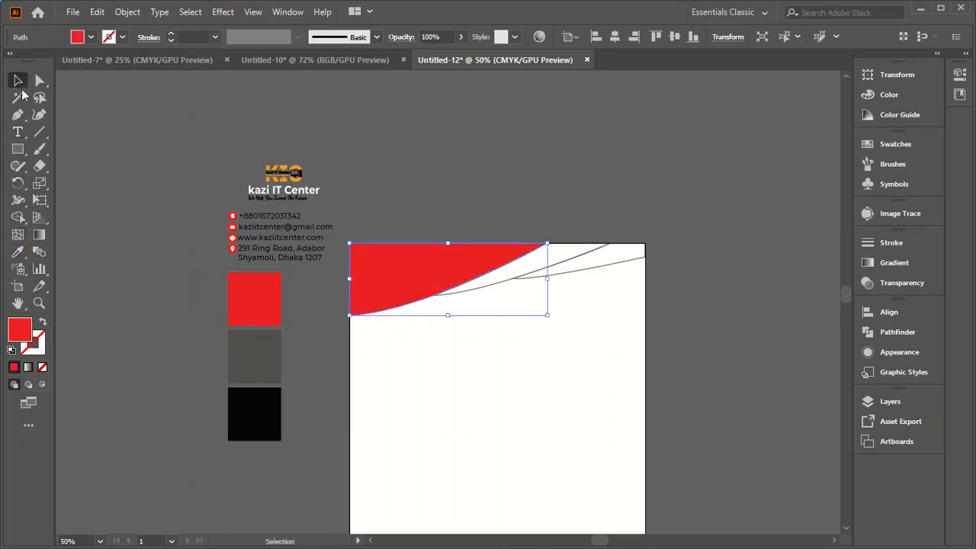
Step: Fill the second curved band with the black of the sample square using the Eyedropper, and deselect it
{"action": "left_click", "coordinate": [559, 257]}
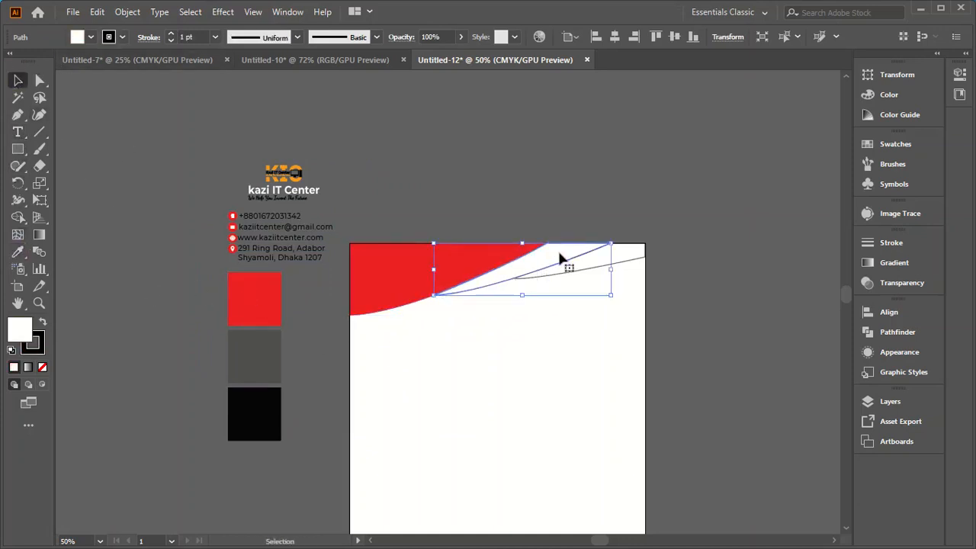
{"action": "left_click", "coordinate": [18, 251]}
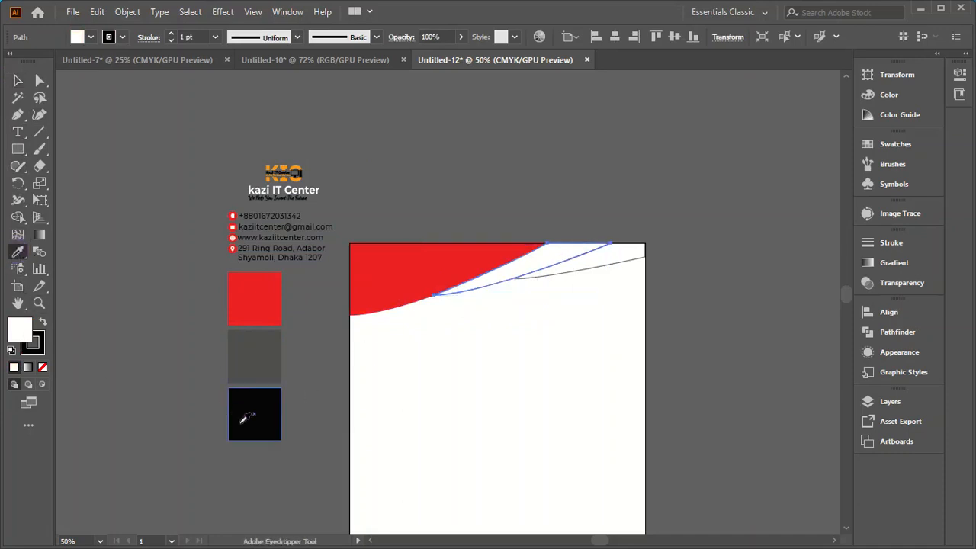
{"action": "left_click", "coordinate": [246, 414]}
{"action": "left_click", "coordinate": [19, 82]}
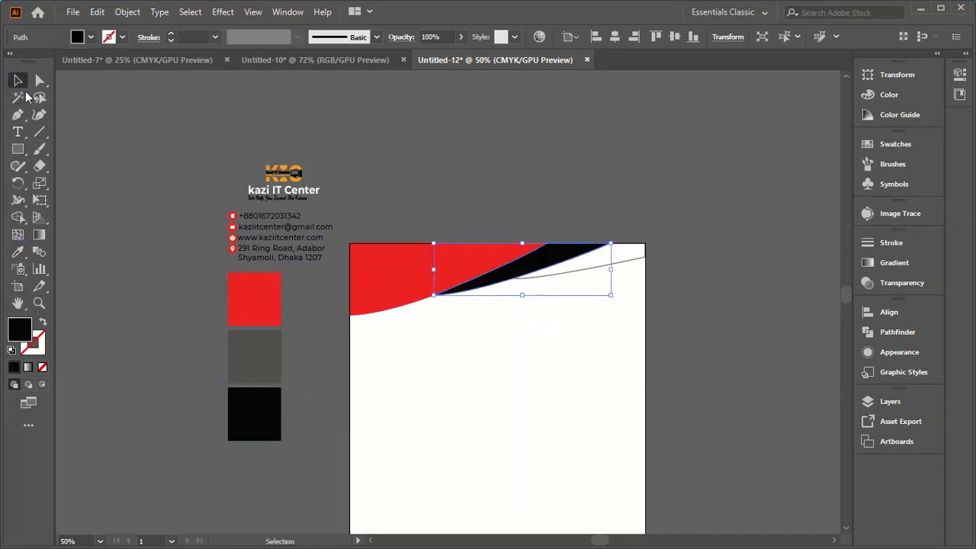
{"action": "left_click", "coordinate": [154, 285]}
Step: Fill the third curved shape with the dark grey of the sample square using the Eyedropper, and deselect it
{"action": "left_click", "coordinate": [615, 262]}
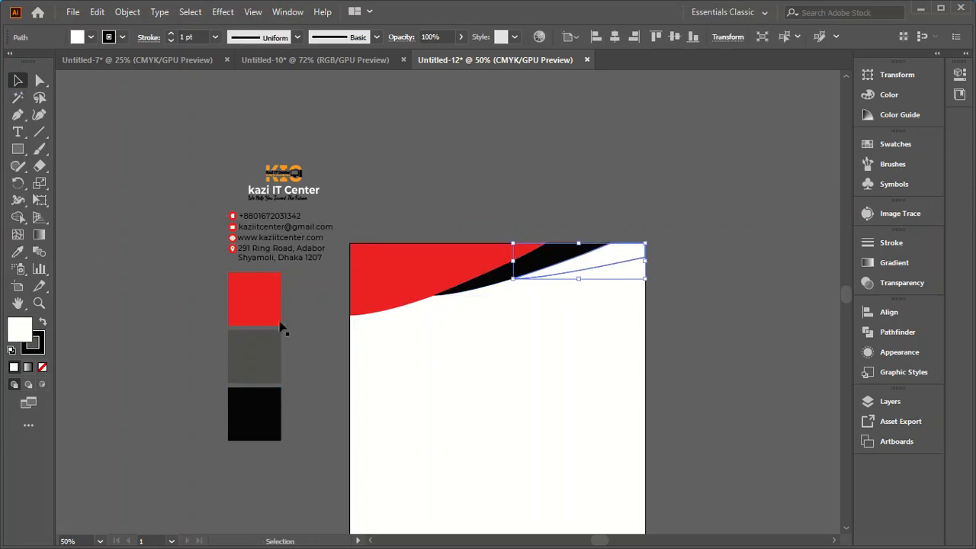
{"action": "left_click", "coordinate": [19, 253]}
{"action": "left_click", "coordinate": [264, 353]}
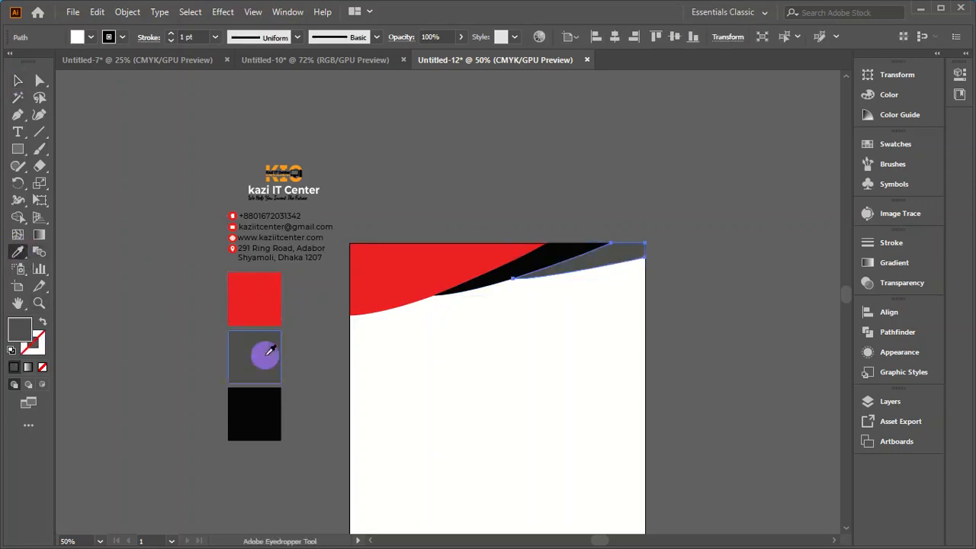
{"action": "left_click", "coordinate": [18, 81]}
{"action": "left_click", "coordinate": [104, 181]}
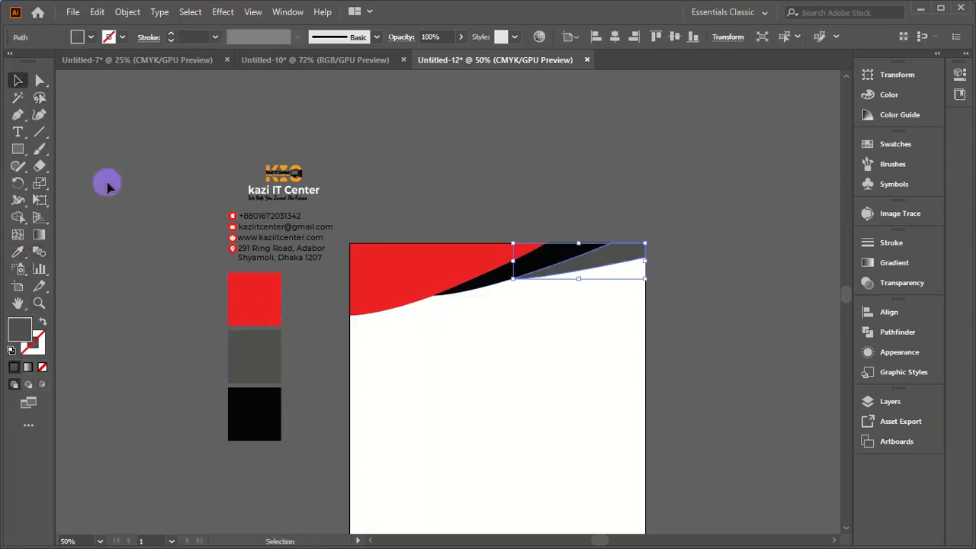
Step: Close the white gap between the grey shape and the black band by raising the grey shape's upper-edge direction handle
{"action": "scroll", "coordinate": [481, 295], "scroll_direction": "up", "scroll_amount": 6}
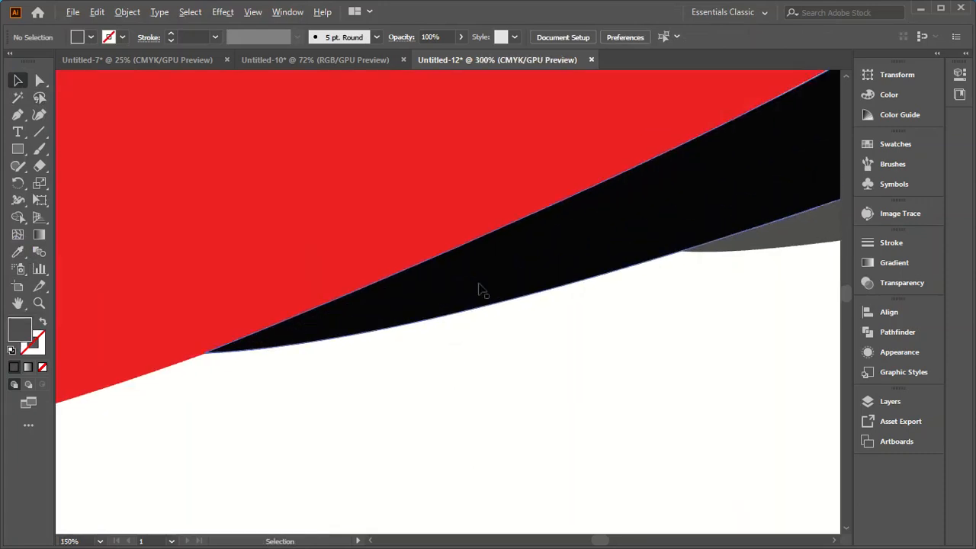
{"action": "scroll", "coordinate": [482, 325], "scroll_direction": "down", "scroll_amount": 4}
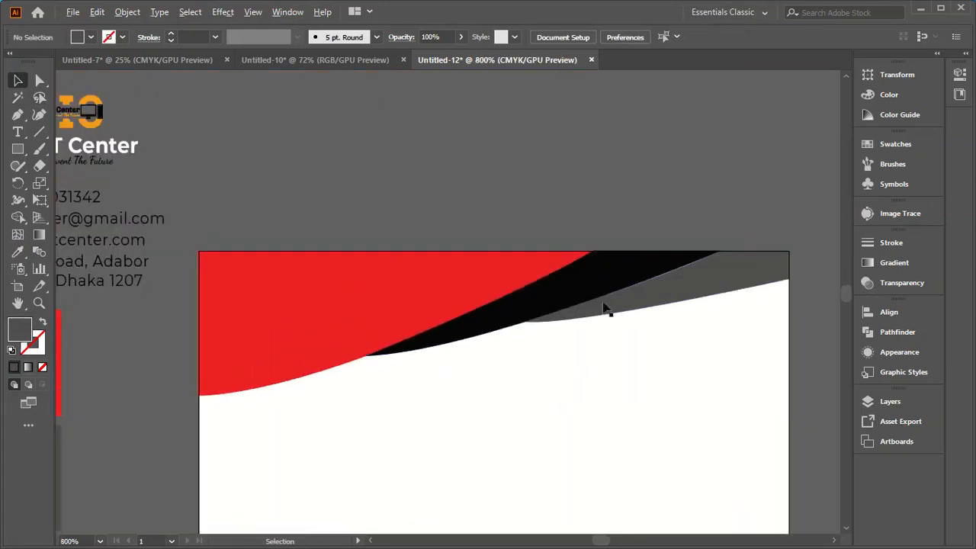
{"action": "scroll", "coordinate": [695, 270], "scroll_direction": "up", "scroll_amount": 5}
{"action": "scroll", "coordinate": [609, 289], "scroll_direction": "down", "scroll_amount": 1}
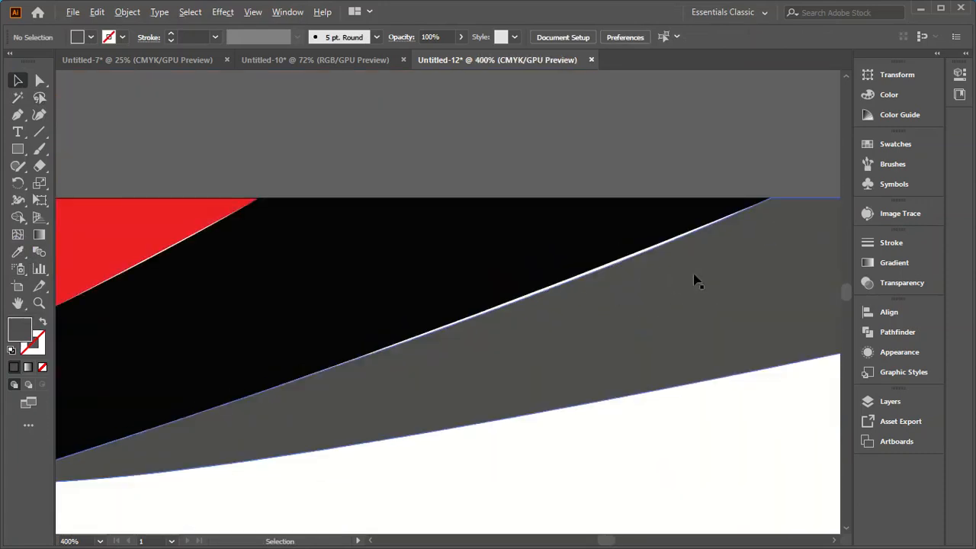
{"action": "left_click", "coordinate": [694, 278]}
{"action": "left_click", "coordinate": [39, 80]}
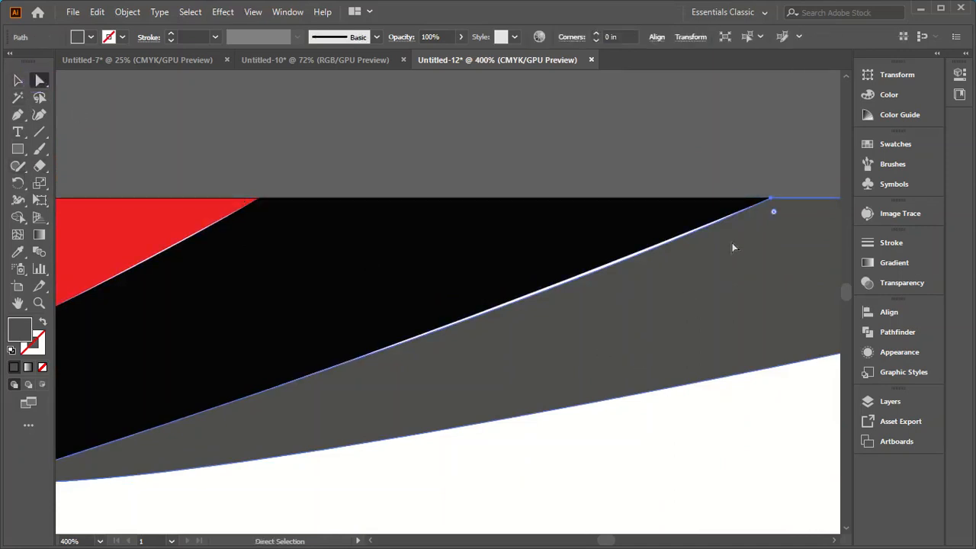
{"action": "left_click_drag", "start_coordinate": [770, 200], "coordinate": [770, 203]}
{"action": "left_click", "coordinate": [772, 200]}
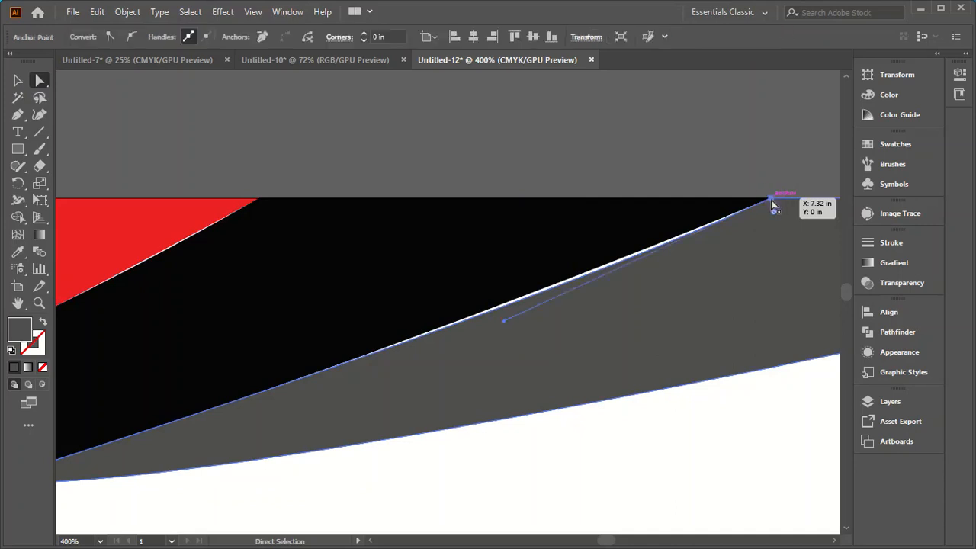
{"action": "left_click_drag", "start_coordinate": [504, 321], "coordinate": [499, 308]}
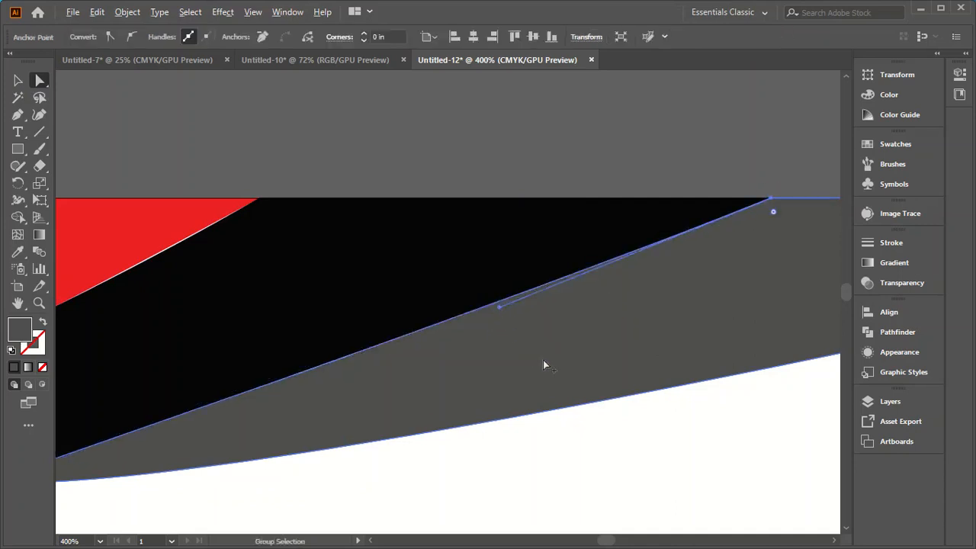
Step: Examine the edge between the red shape and the black band for gaps
{"action": "scroll", "coordinate": [603, 329], "scroll_direction": "down", "scroll_amount": 4}
{"action": "scroll", "coordinate": [414, 381], "scroll_direction": "up", "scroll_amount": 3}
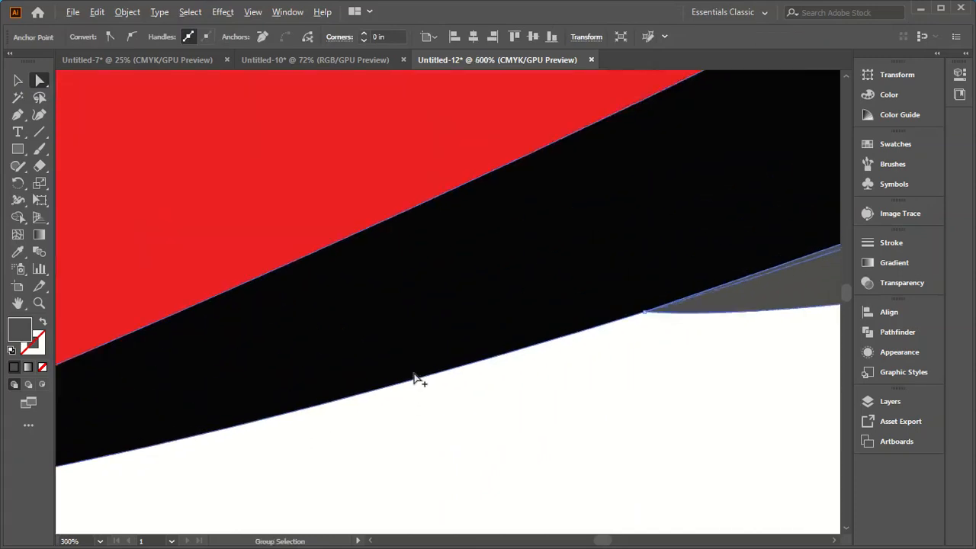
{"action": "scroll", "coordinate": [414, 374], "scroll_direction": "up", "scroll_amount": 1}
{"action": "scroll", "coordinate": [381, 379], "scroll_direction": "down", "scroll_amount": 2}
{"action": "scroll", "coordinate": [147, 397], "scroll_direction": "up", "scroll_amount": 2}
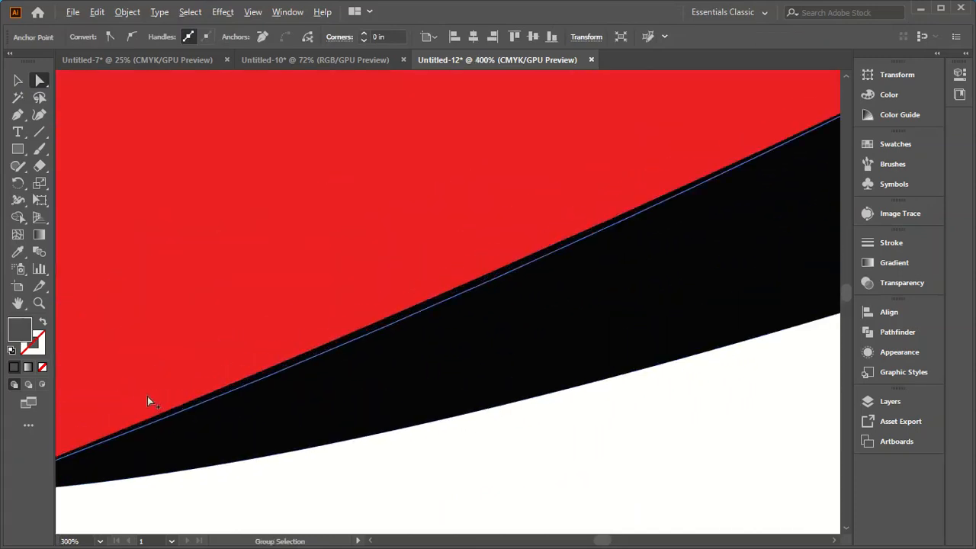
Step: Close the white gap between the red shape and the black band by adjusting the black band's upper-edge direction handle
{"action": "scroll", "coordinate": [173, 401], "scroll_direction": "down", "scroll_amount": 4}
{"action": "scroll", "coordinate": [591, 228], "scroll_direction": "up", "scroll_amount": 2}
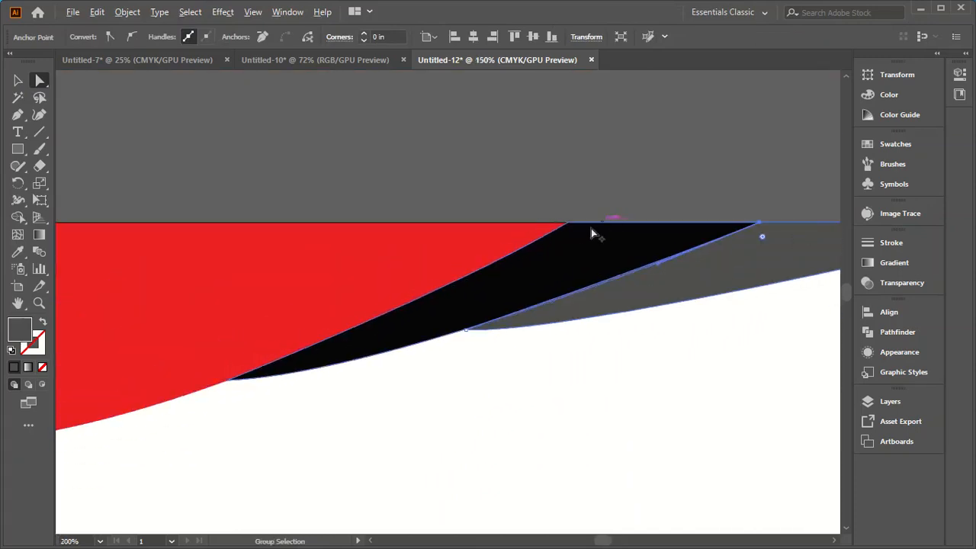
{"action": "scroll", "coordinate": [572, 270], "scroll_direction": "down", "scroll_amount": 2}
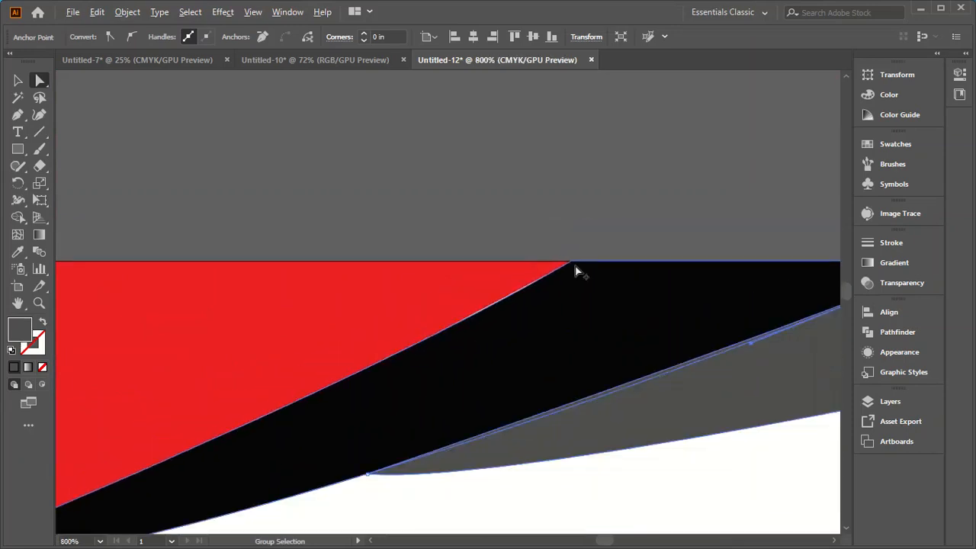
{"action": "scroll", "coordinate": [351, 377], "scroll_direction": "up", "scroll_amount": 1}
{"action": "scroll", "coordinate": [465, 344], "scroll_direction": "down", "scroll_amount": 2}
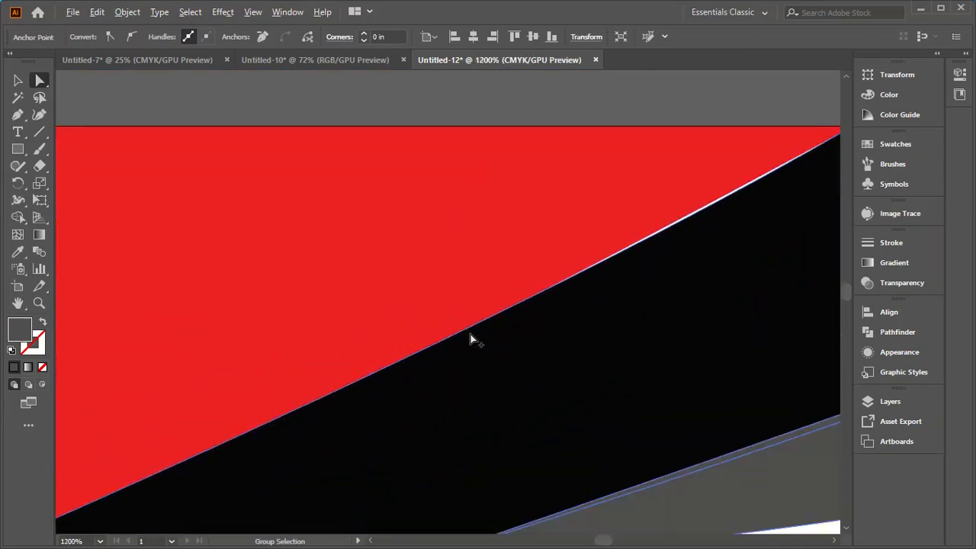
{"action": "left_click", "coordinate": [646, 321]}
{"action": "left_click_drag", "start_coordinate": [382, 402], "coordinate": [375, 381]}
{"action": "scroll", "coordinate": [500, 401], "scroll_direction": "down", "scroll_amount": 2}
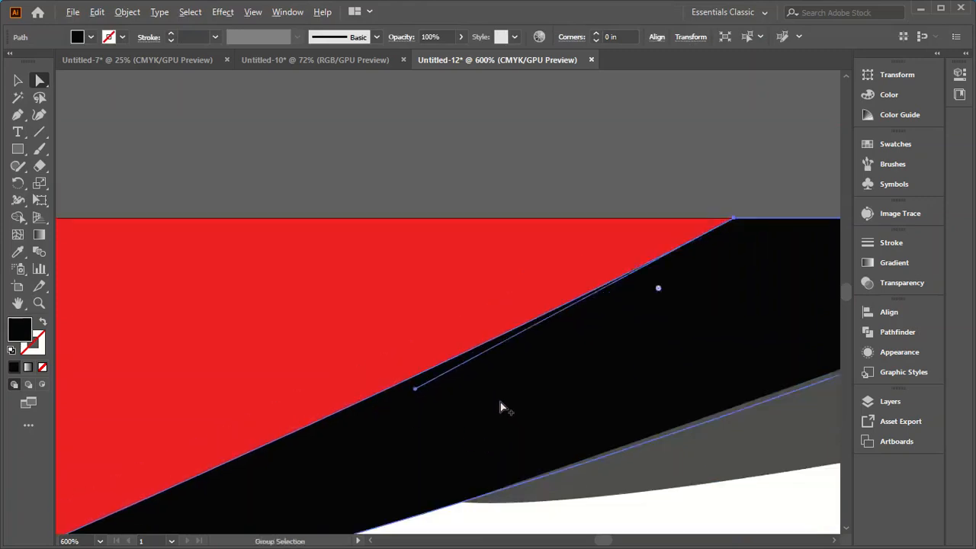
Step: Examine the adjusted red and black edge up close for remaining gaps, then view the whole header
{"action": "scroll", "coordinate": [594, 323], "scroll_direction": "up", "scroll_amount": 3}
{"action": "scroll", "coordinate": [638, 333], "scroll_direction": "up", "scroll_amount": 2}
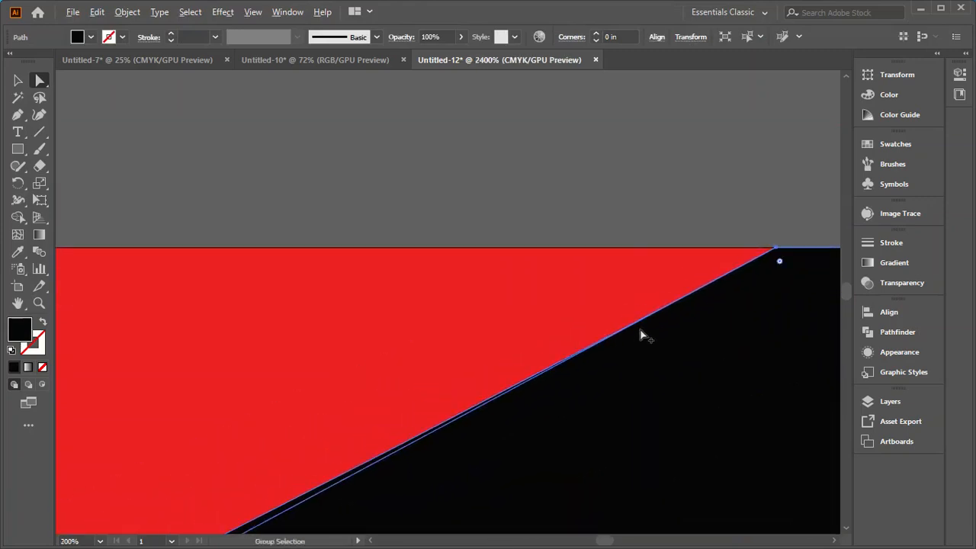
{"action": "scroll", "coordinate": [603, 289], "scroll_direction": "down", "scroll_amount": 4}
{"action": "scroll", "coordinate": [622, 289], "scroll_direction": "up", "scroll_amount": 4}
{"action": "scroll", "coordinate": [622, 289], "scroll_direction": "up", "scroll_amount": 2}
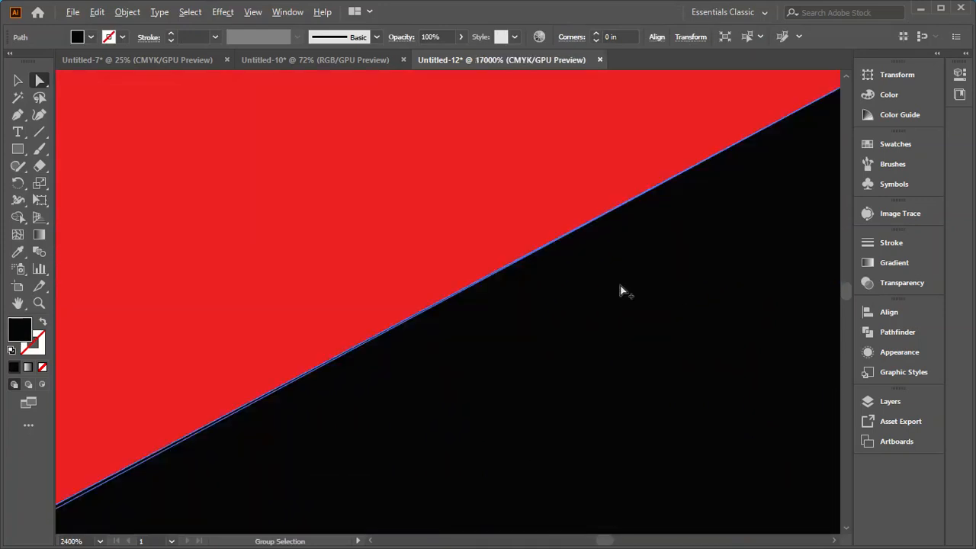
{"action": "scroll", "coordinate": [620, 285], "scroll_direction": "down", "scroll_amount": 4}
{"action": "scroll", "coordinate": [656, 246], "scroll_direction": "down", "scroll_amount": 8}
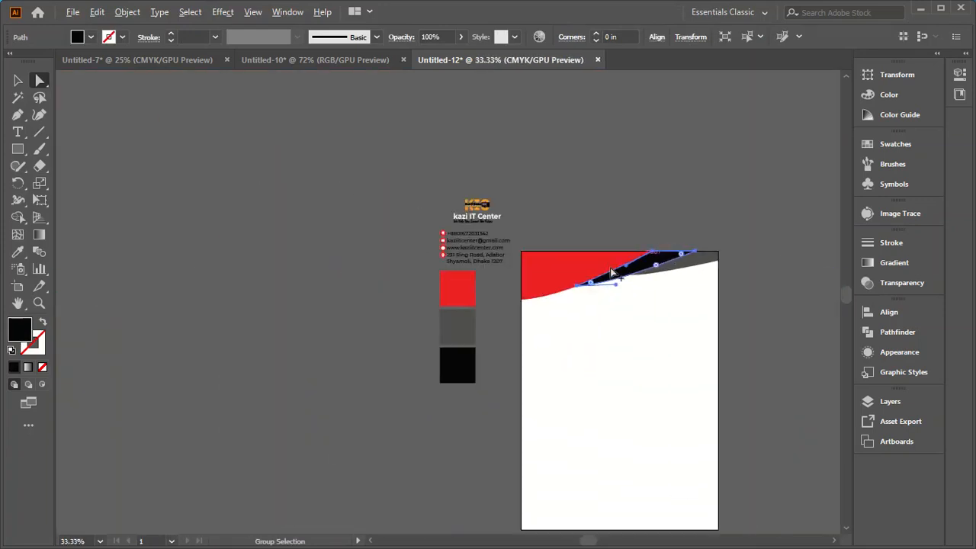
{"action": "scroll", "coordinate": [539, 272], "scroll_direction": "up", "scroll_amount": 2}
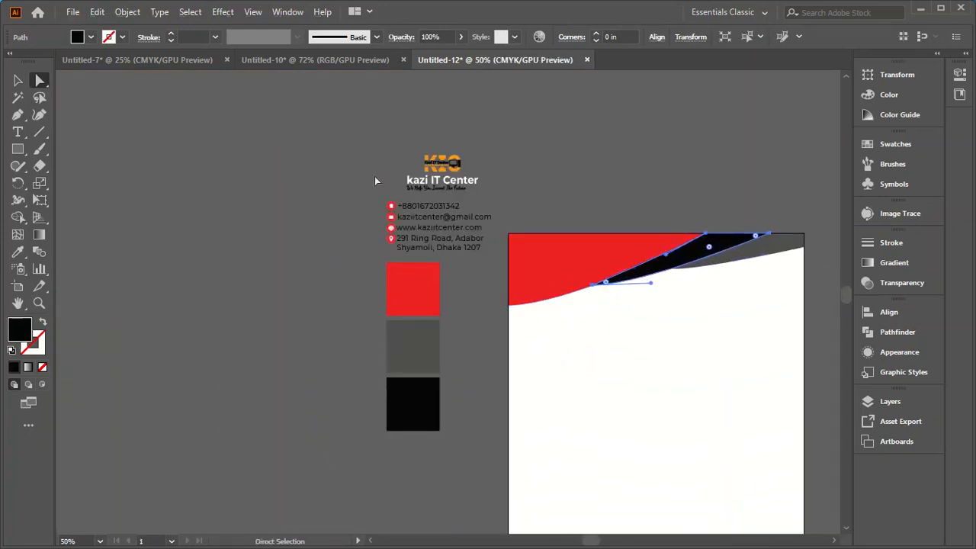
Step: Group the red, black and grey header shapes, and deselect the group
{"action": "left_click", "coordinate": [17, 80]}
{"action": "left_click", "coordinate": [109, 231]}
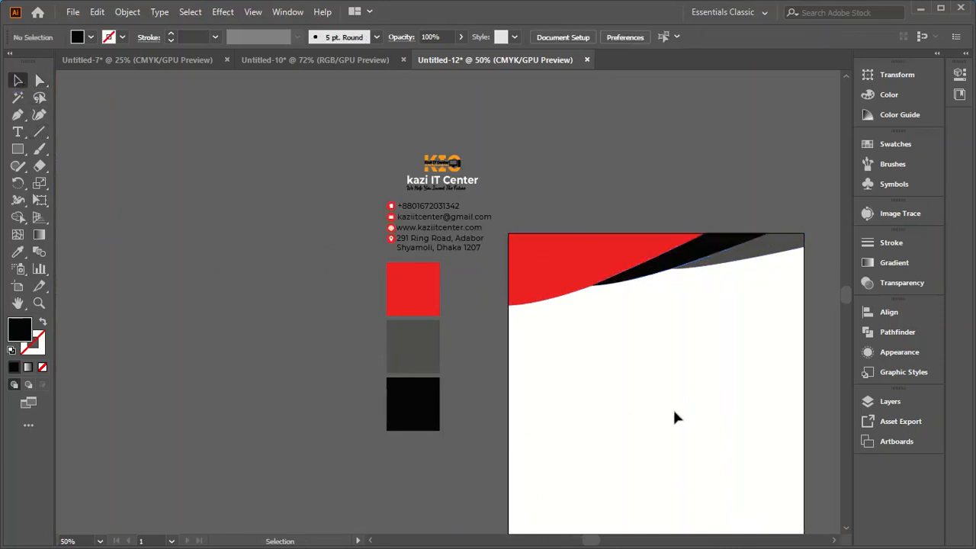
{"action": "left_click", "coordinate": [620, 268]}
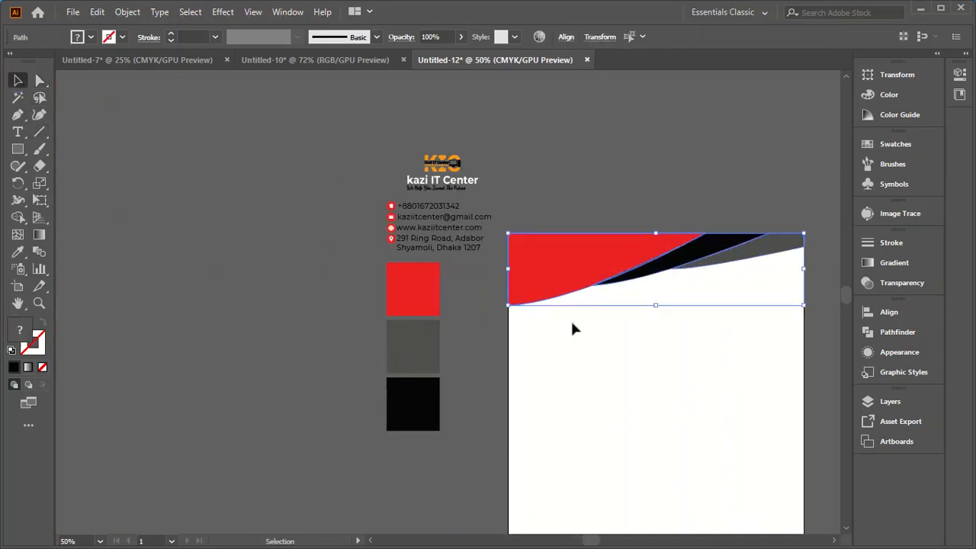
{"action": "right_click", "coordinate": [563, 267]}
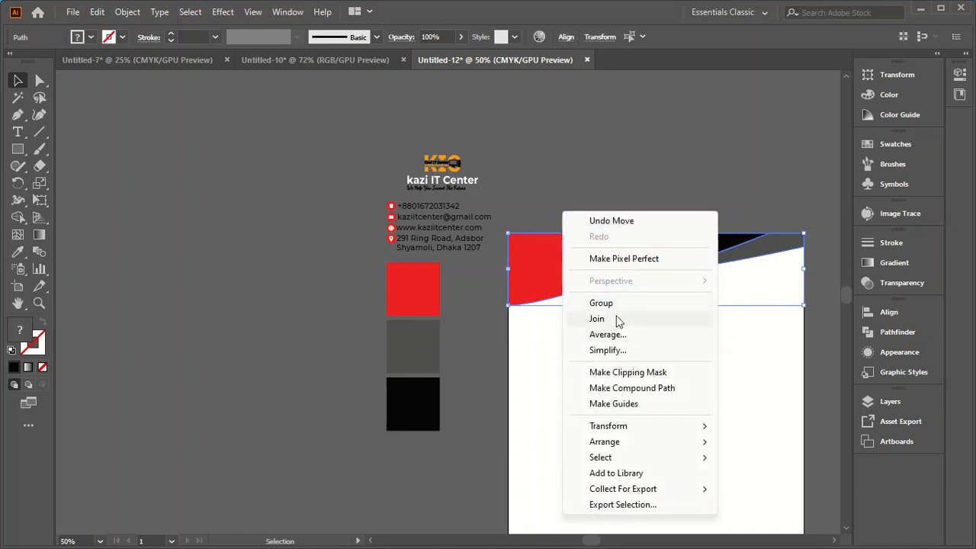
{"action": "left_click", "coordinate": [602, 304]}
{"action": "left_click", "coordinate": [242, 367]}
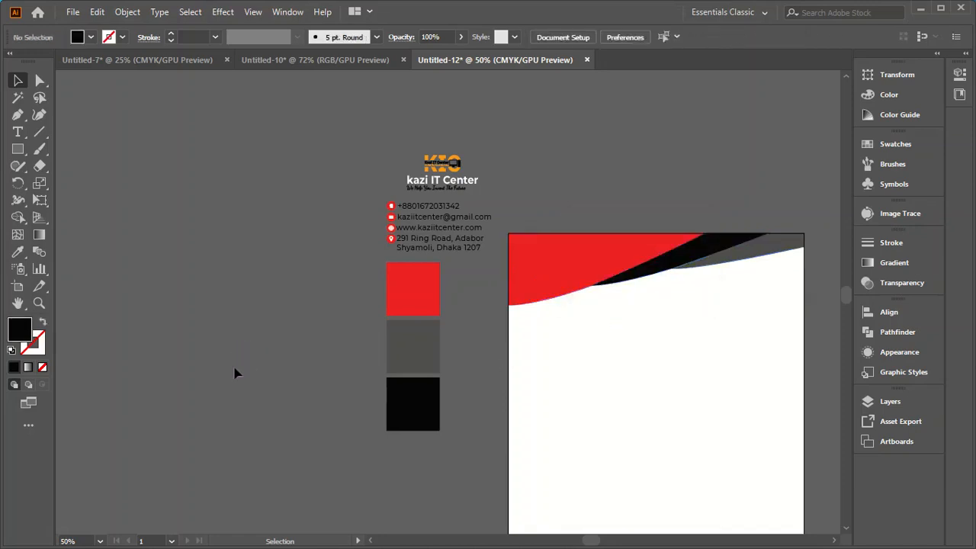
Step: Set the header group's height to 2.125 in, and deselect it
{"action": "left_click", "coordinate": [556, 275]}
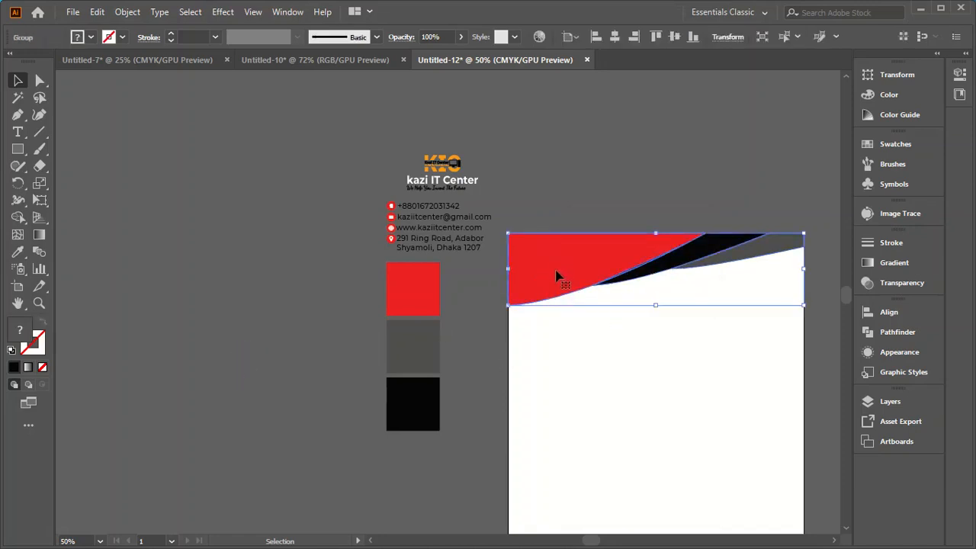
{"action": "left_click", "coordinate": [897, 75]}
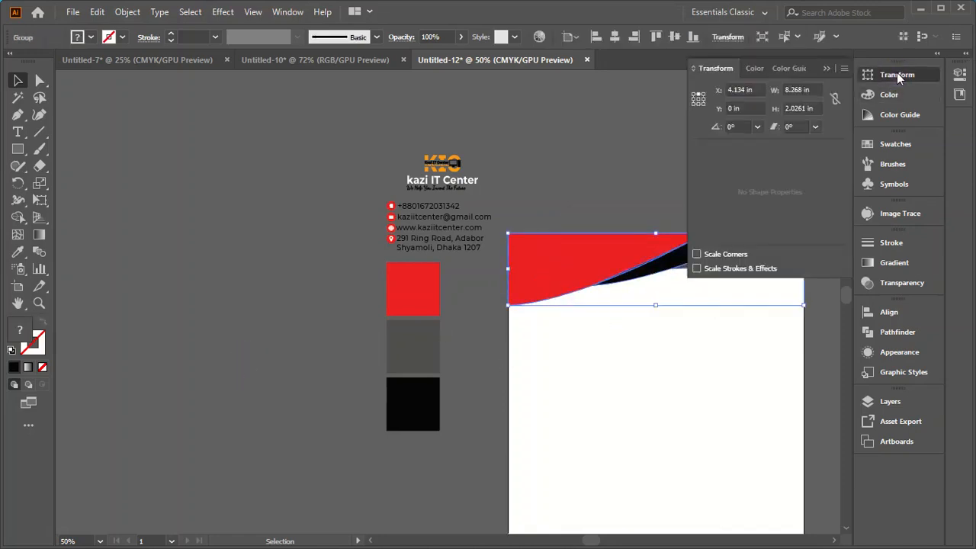
{"action": "double_click", "coordinate": [796, 108]}
{"action": "type", "text": "2.125"}
{"action": "key", "text": "Return"}
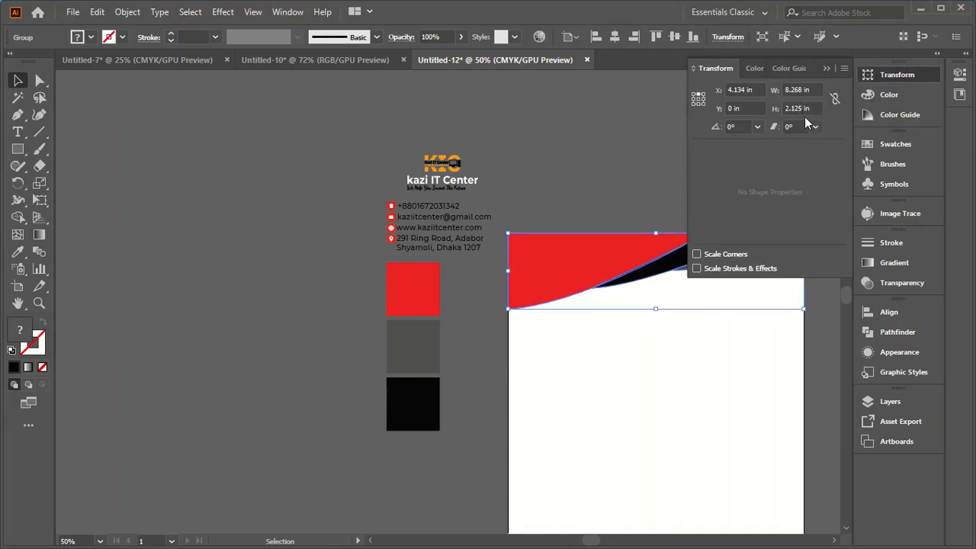
{"action": "double_click", "coordinate": [802, 109]}
{"action": "type", "text": "2"}
{"action": "key", "text": "Return"}
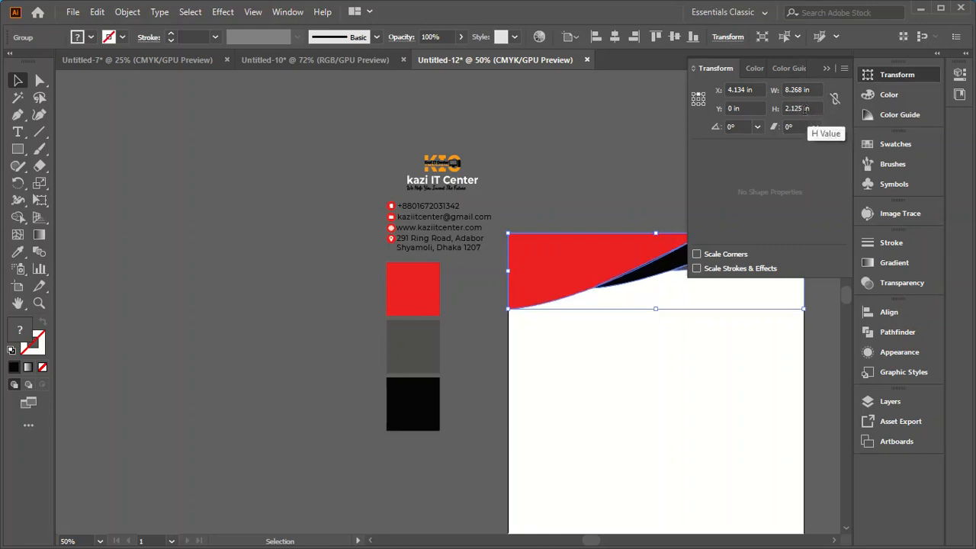
{"action": "left_click", "coordinate": [615, 135]}
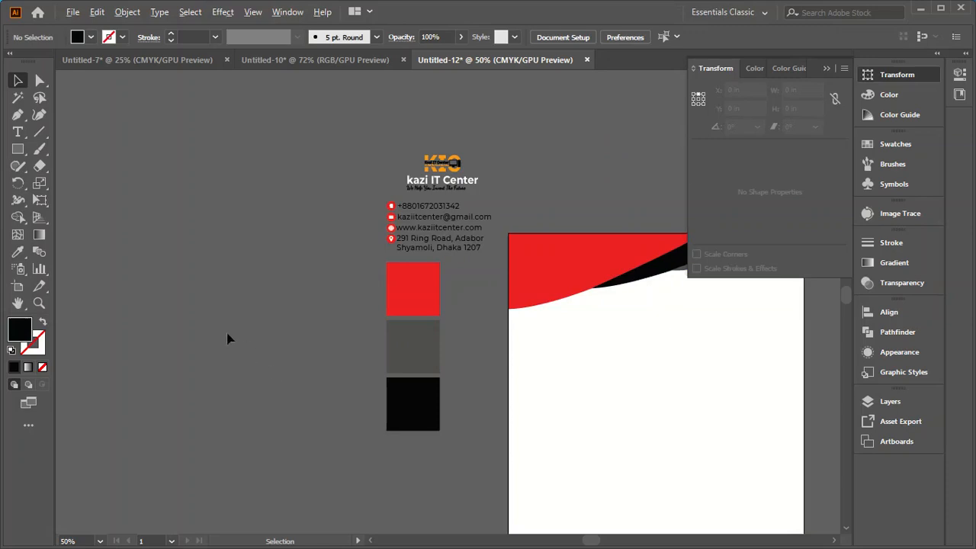
Step: Copy the header group straight down so that it ends at the page's bottom edge
{"action": "scroll", "coordinate": [227, 338], "scroll_direction": "down", "scroll_amount": 2}
{"action": "scroll", "coordinate": [449, 484], "scroll_direction": "up", "scroll_amount": 1}
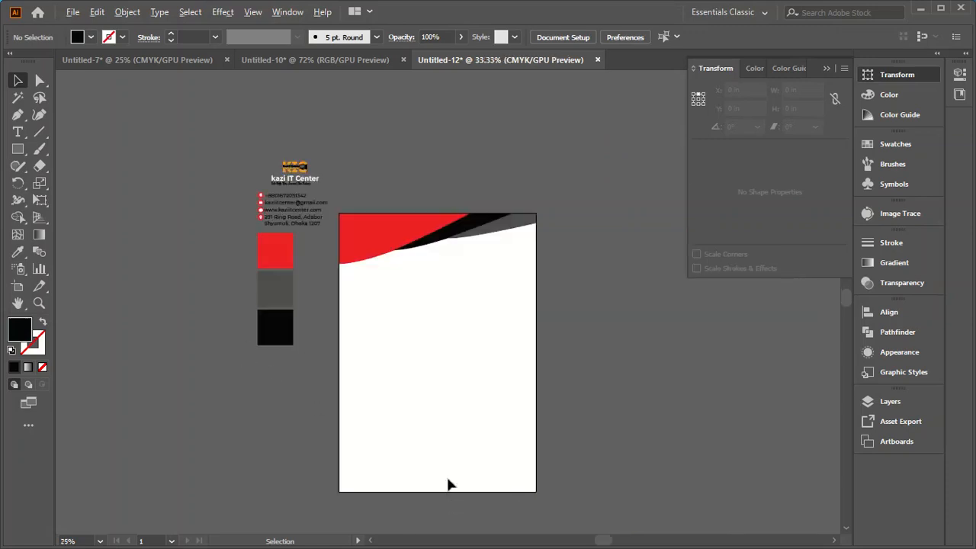
{"action": "left_click", "coordinate": [416, 238]}
{"action": "left_click_drag", "start_coordinate": [416, 238], "coordinate": [417, 462]}
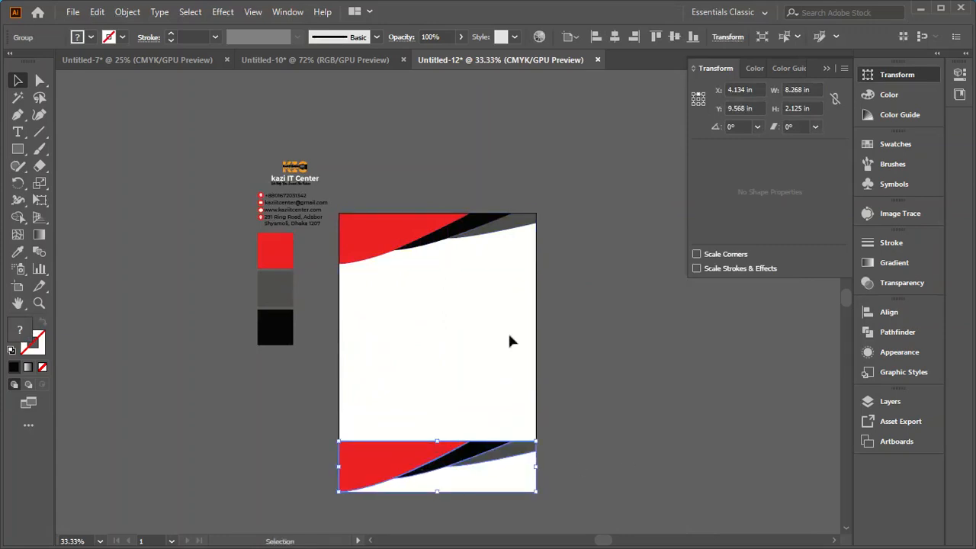
Step: Reflect the copied group at the page bottom across the vertical axis
{"action": "left_click", "coordinate": [128, 12]}
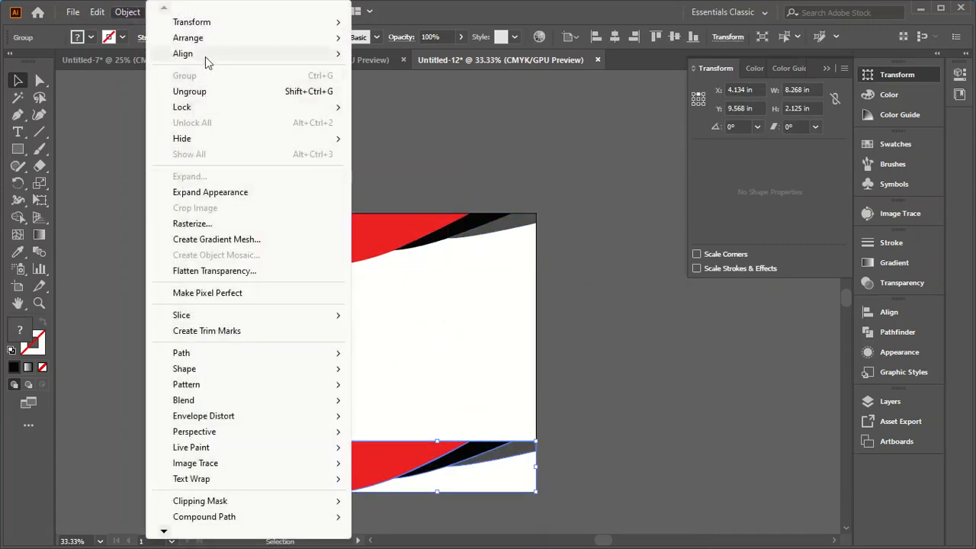
{"action": "mouse_move", "coordinate": [202, 23]}
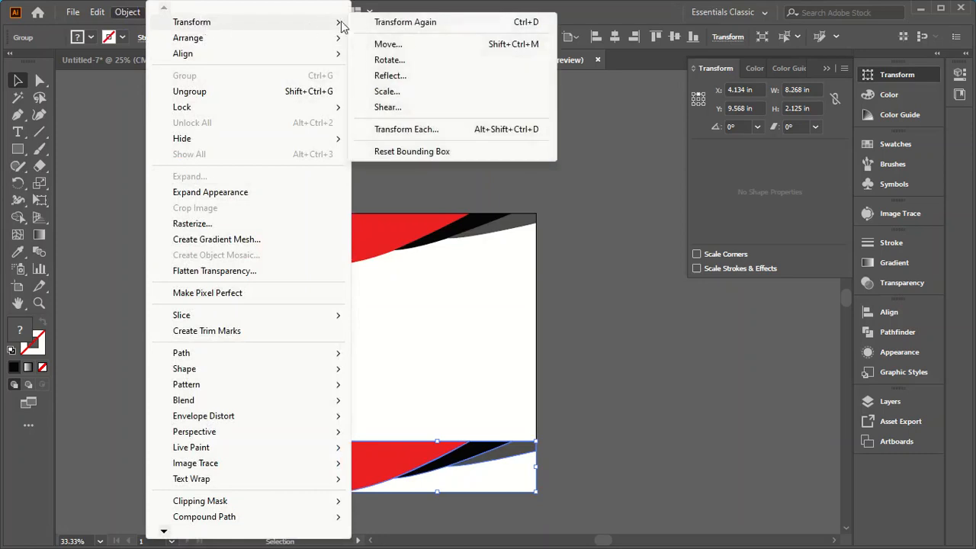
{"action": "left_click", "coordinate": [391, 76]}
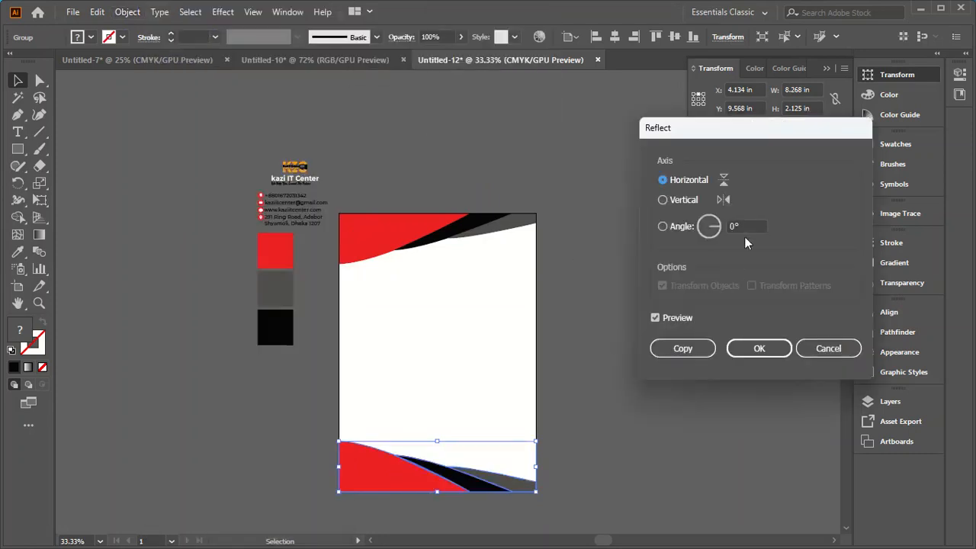
{"action": "left_click", "coordinate": [682, 199]}
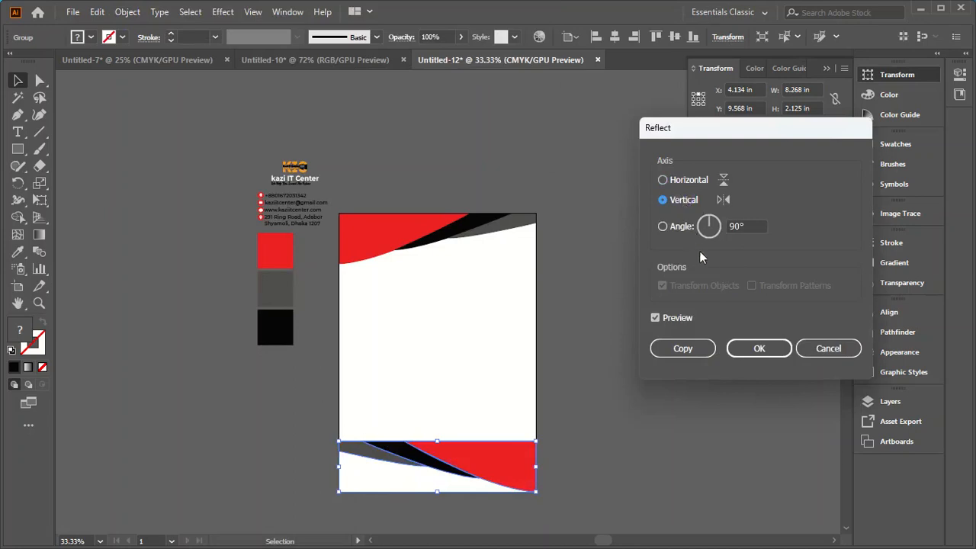
{"action": "left_click", "coordinate": [759, 351]}
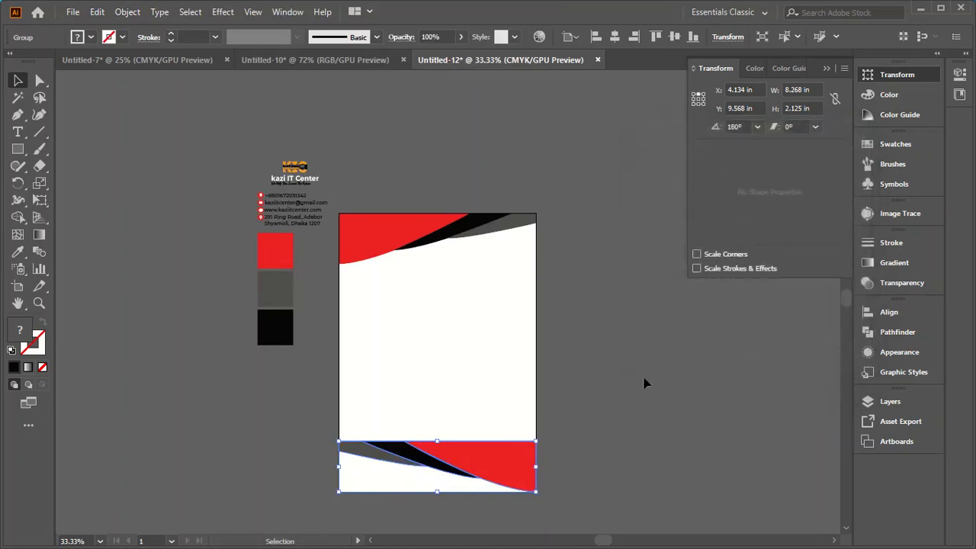
Step: Reflect the footer group across the horizontal axis so its flat side lies along the page bottom
{"action": "left_click", "coordinate": [128, 11]}
{"action": "mouse_move", "coordinate": [208, 21]}
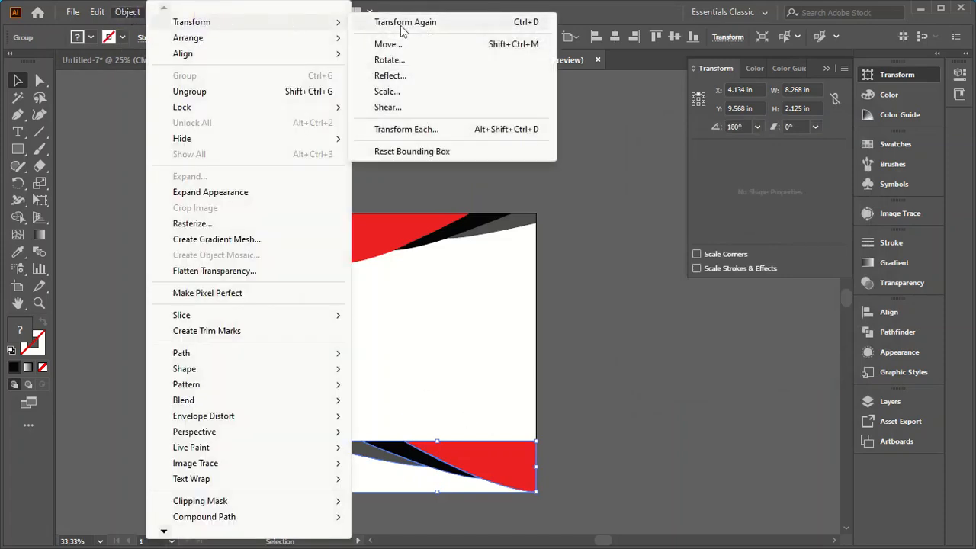
{"action": "left_click", "coordinate": [390, 76]}
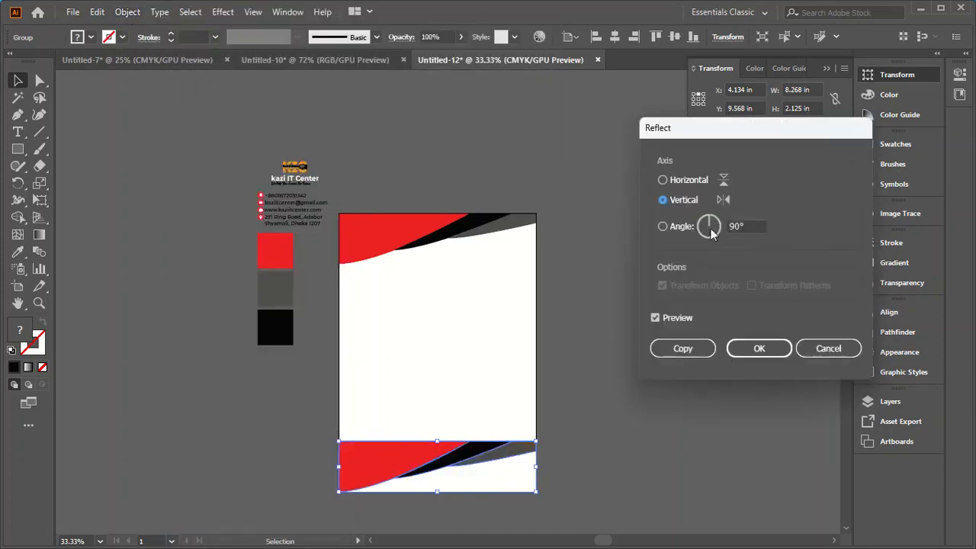
{"action": "left_click", "coordinate": [679, 179]}
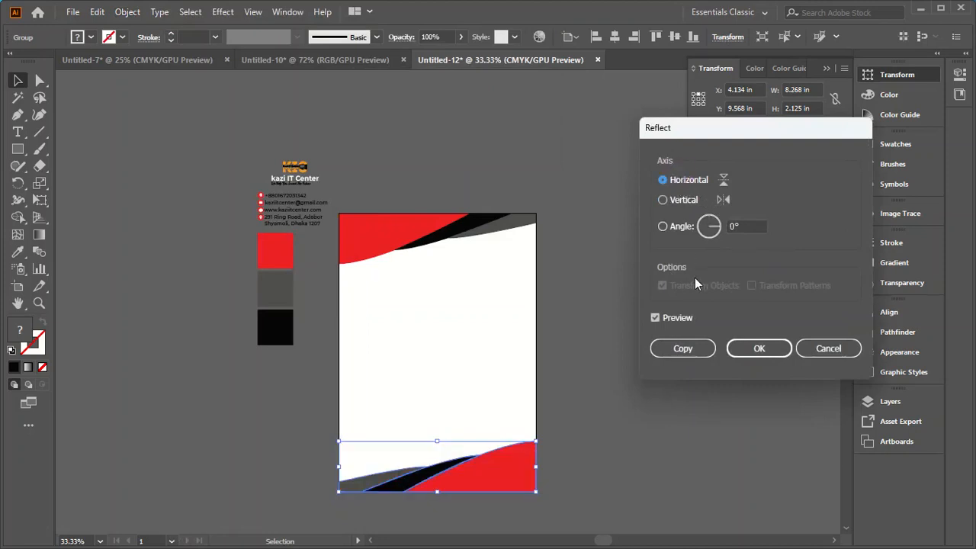
{"action": "left_click", "coordinate": [758, 347]}
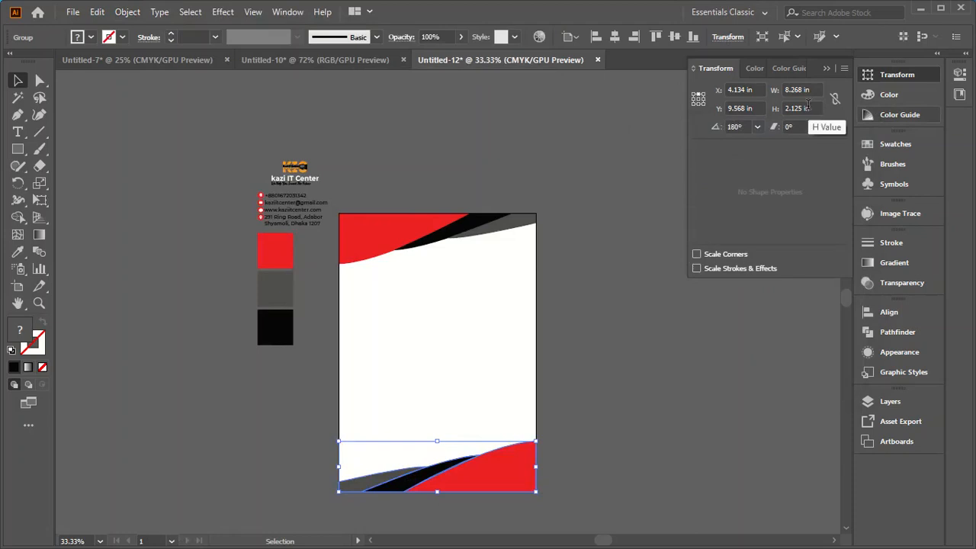
Step: Reduce the footer group's height to 1.5 in, keeping its width
{"action": "scroll", "coordinate": [806, 108], "scroll_direction": "down", "scroll_amount": 2}
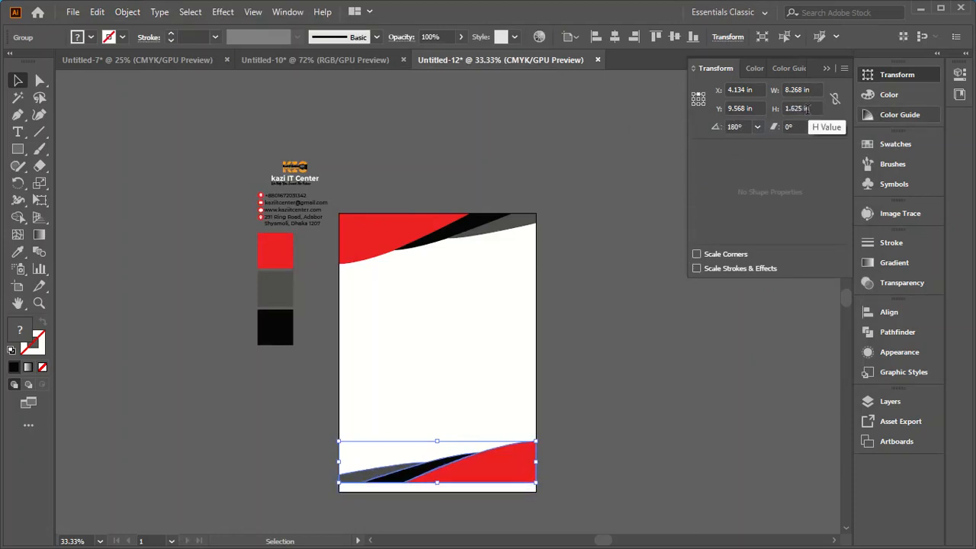
{"action": "scroll", "coordinate": [806, 108], "scroll_direction": "down", "scroll_amount": 1}
{"action": "scroll", "coordinate": [807, 108], "scroll_direction": "down", "scroll_amount": 1}
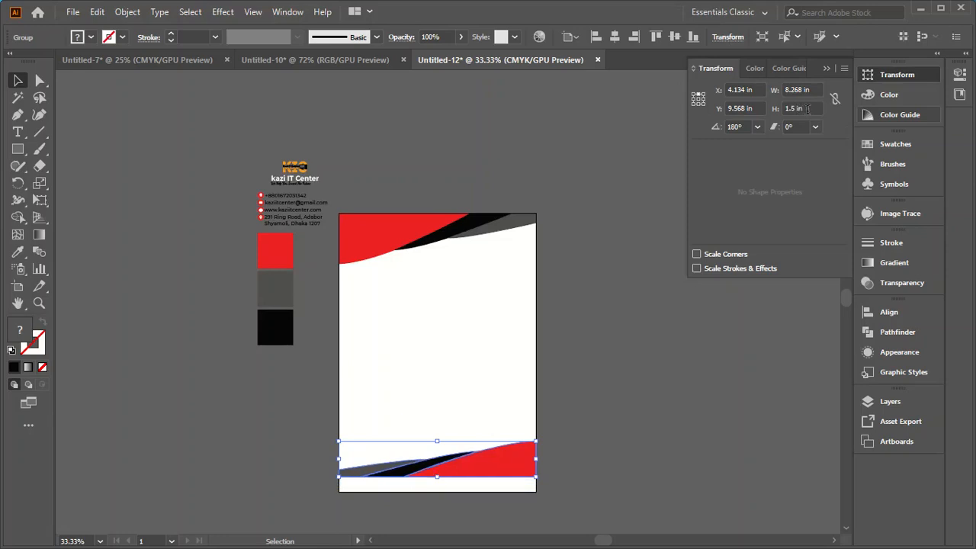
{"action": "left_click", "coordinate": [619, 381]}
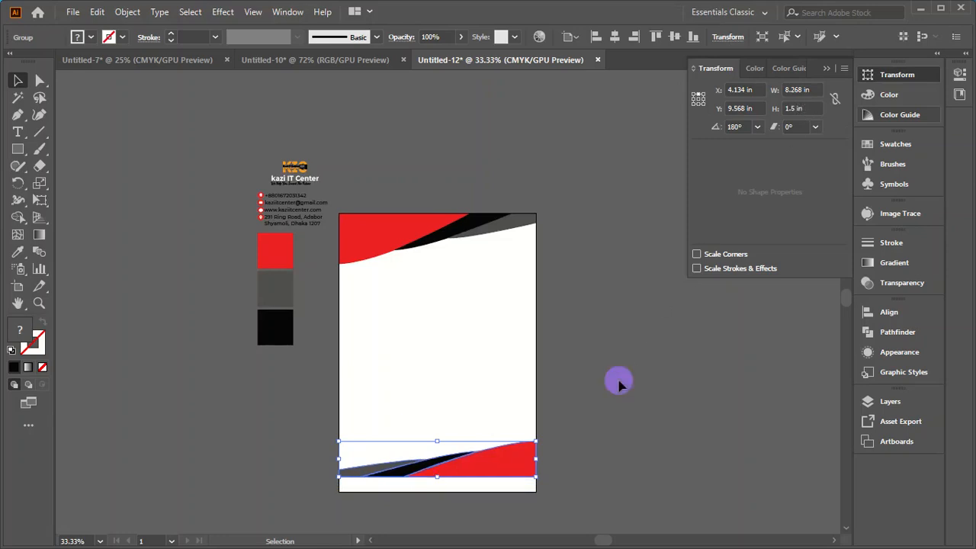
Step: Align the footer group to the bottom edge of the page, and deselect it
{"action": "left_click", "coordinate": [518, 461]}
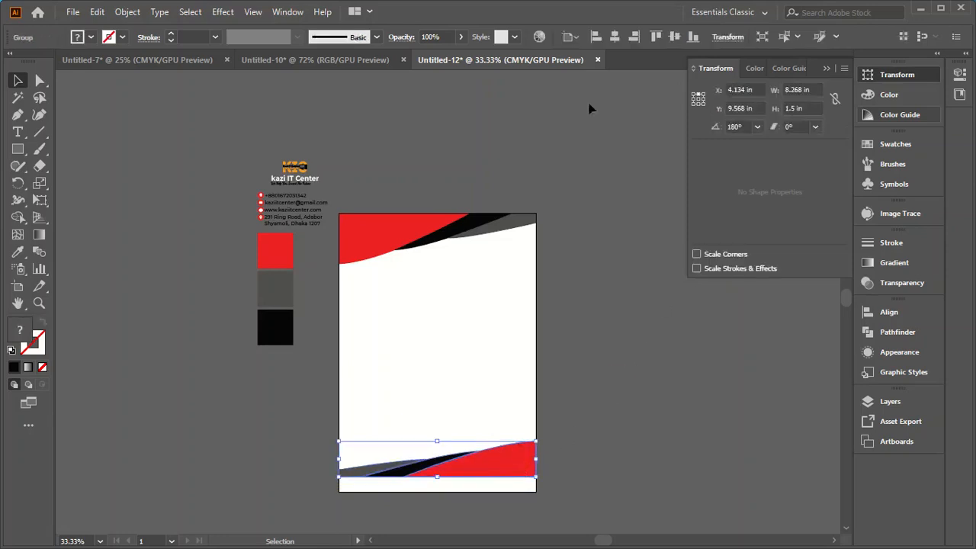
{"action": "left_click", "coordinate": [692, 36]}
{"action": "left_click", "coordinate": [588, 324]}
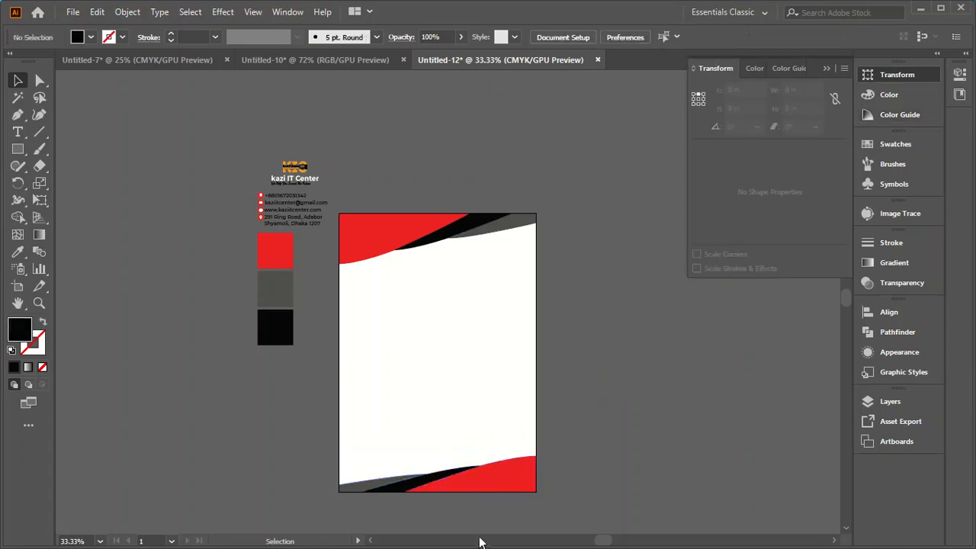
{"action": "scroll", "coordinate": [457, 527], "scroll_direction": "up", "scroll_amount": 2}
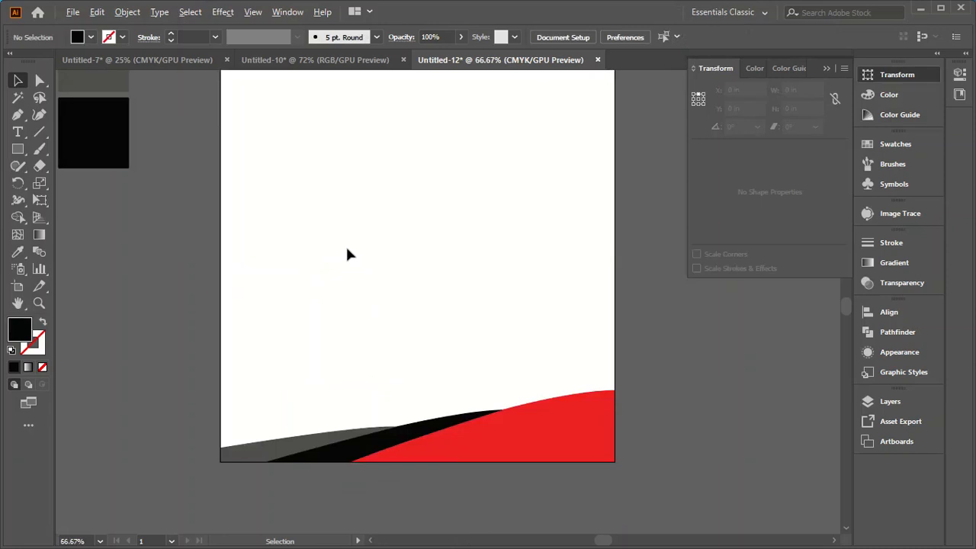
{"action": "scroll", "coordinate": [345, 243], "scroll_direction": "down", "scroll_amount": 2}
{"action": "scroll", "coordinate": [328, 289], "scroll_direction": "down", "scroll_amount": 1}
{"action": "scroll", "coordinate": [331, 152], "scroll_direction": "up", "scroll_amount": 3}
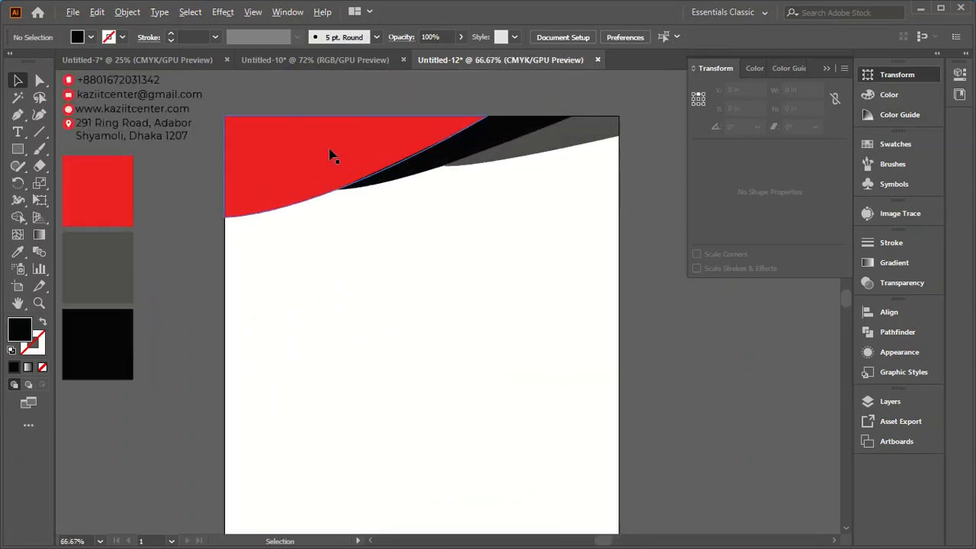
{"action": "scroll", "coordinate": [331, 160], "scroll_direction": "down", "scroll_amount": 3}
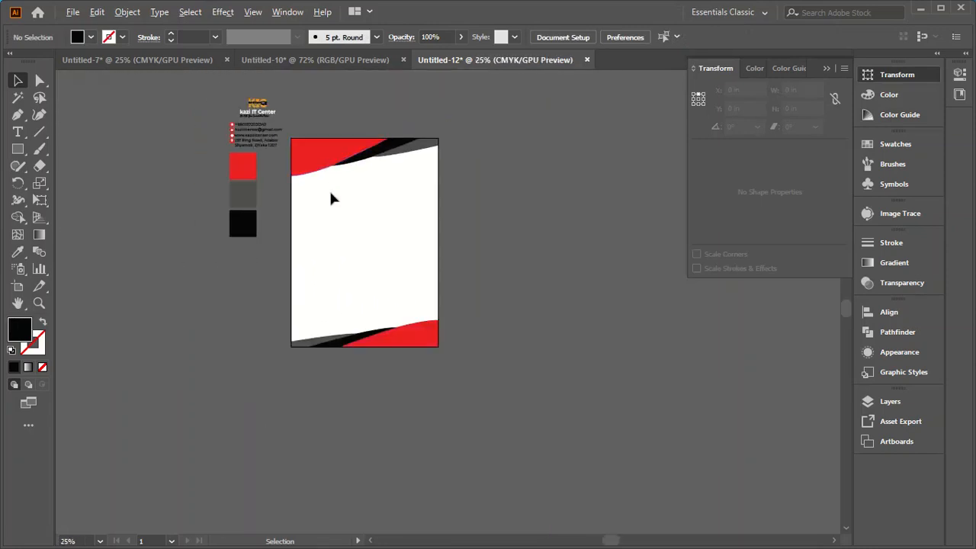
{"action": "scroll", "coordinate": [331, 196], "scroll_direction": "up", "scroll_amount": 1}
{"action": "scroll", "coordinate": [301, 297], "scroll_direction": "up", "scroll_amount": 1}
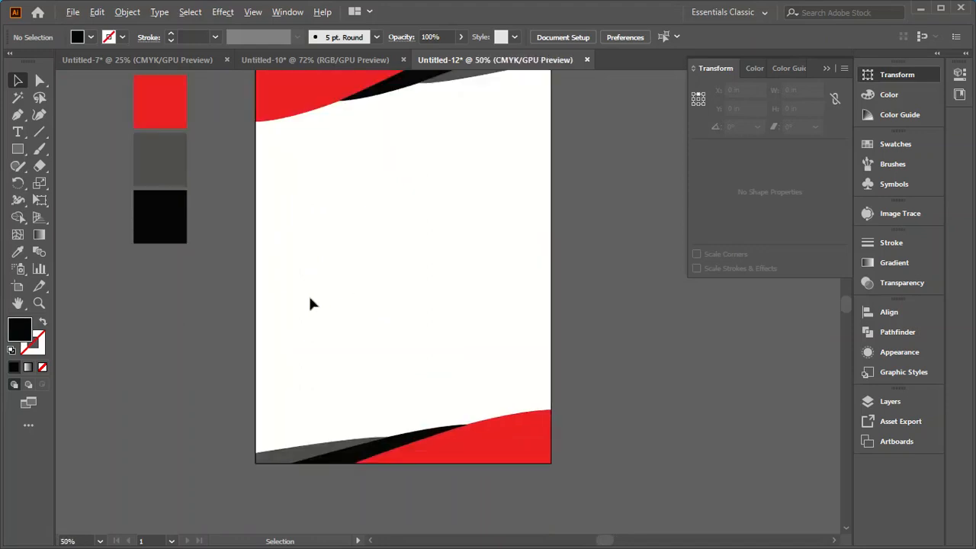
{"action": "scroll", "coordinate": [305, 320], "scroll_direction": "down", "scroll_amount": 1}
{"action": "scroll", "coordinate": [327, 114], "scroll_direction": "up", "scroll_amount": 1}
{"action": "scroll", "coordinate": [330, 118], "scroll_direction": "up", "scroll_amount": 1}
Step: Draw a rectangle covering the whole page, 8.268 in wide by 11.693 in high
{"action": "scroll", "coordinate": [416, 262], "scroll_direction": "down", "scroll_amount": 1}
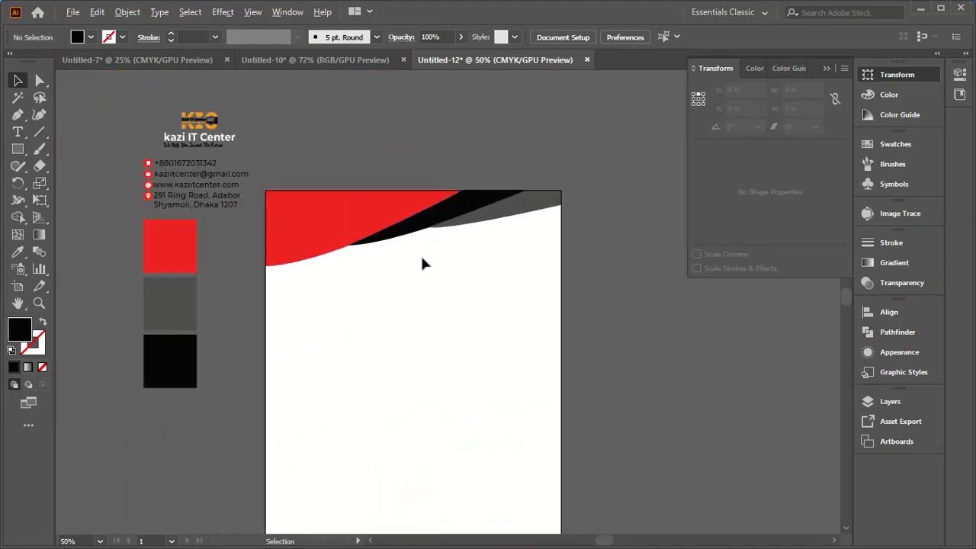
{"action": "left_click", "coordinate": [17, 149]}
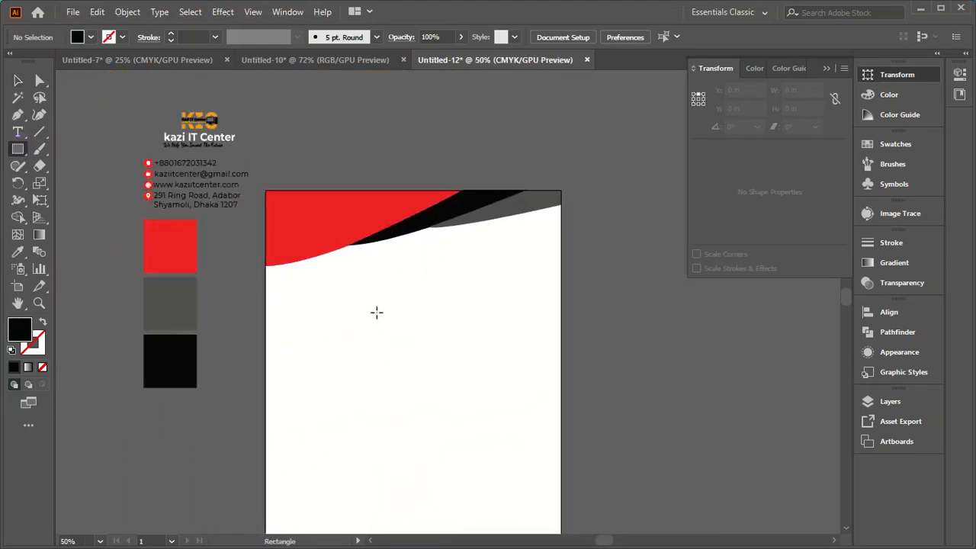
{"action": "left_click_drag", "start_coordinate": [266, 191], "coordinate": [562, 488]}
{"action": "scroll", "coordinate": [517, 411], "scroll_direction": "up", "scroll_amount": 1}
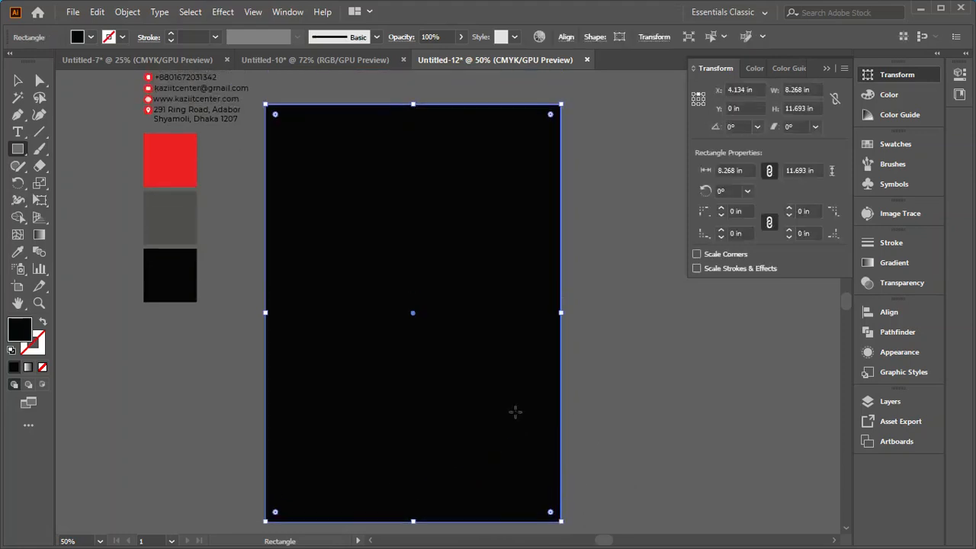
Step: Fill the page-sized rectangle with white (FFFFFF)
{"action": "left_click", "coordinate": [16, 80]}
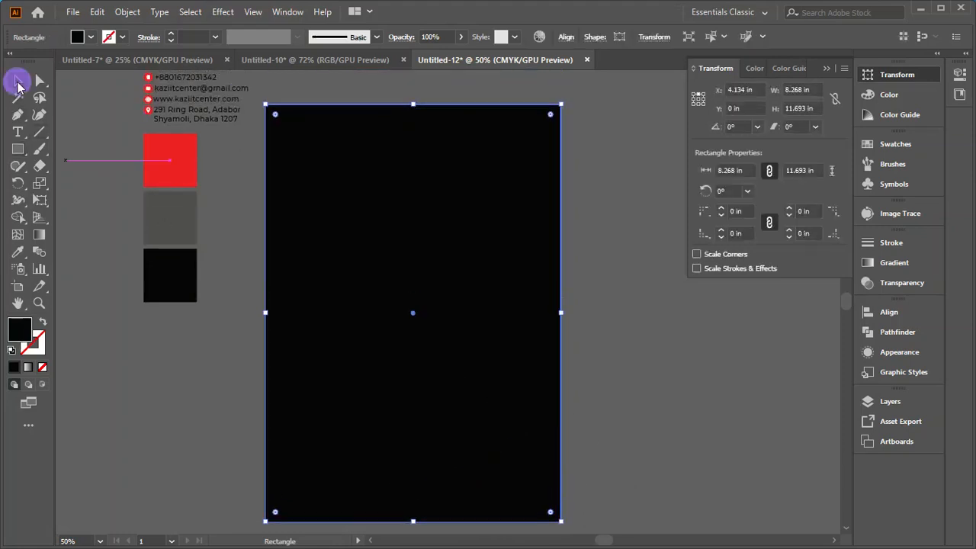
{"action": "left_click", "coordinate": [21, 330]}
{"action": "double_click", "coordinate": [20, 330]}
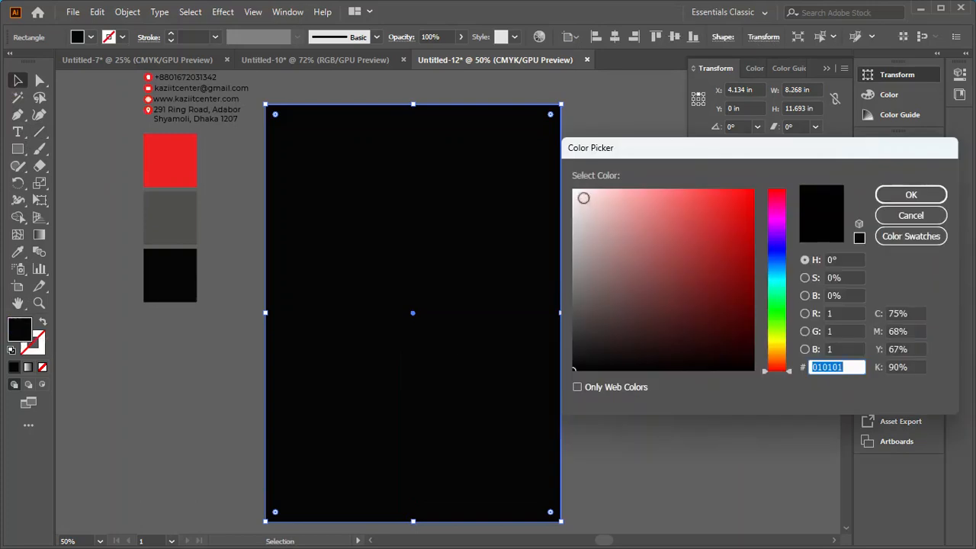
{"action": "left_click", "coordinate": [581, 197]}
{"action": "left_click", "coordinate": [859, 238]}
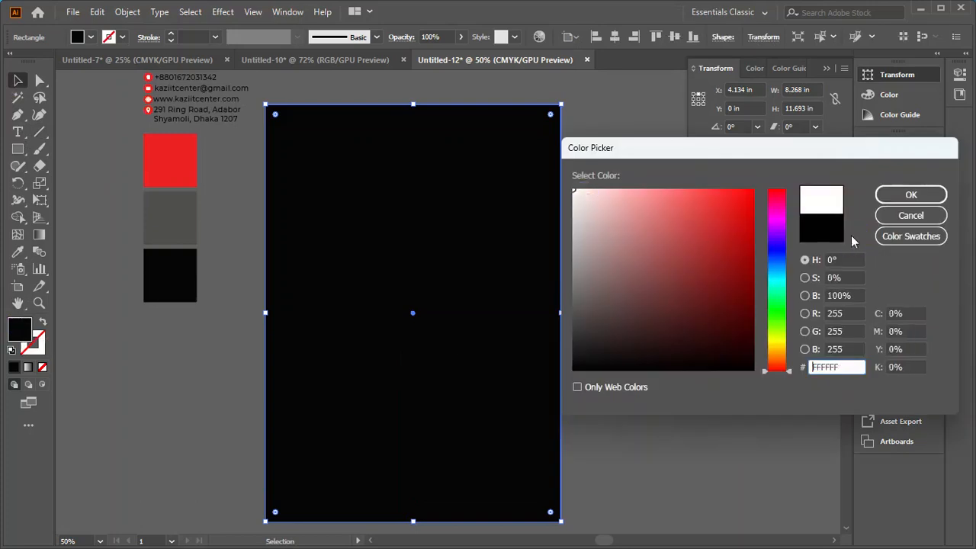
{"action": "left_click", "coordinate": [910, 194]}
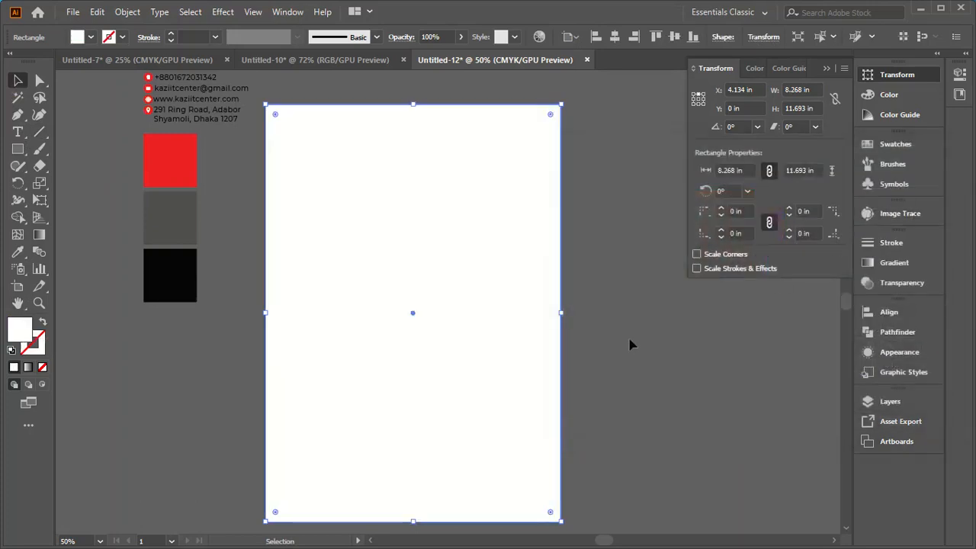
Step: Send the white page rectangle to the back, behind the header and footer shapes
{"action": "right_click", "coordinate": [360, 241]}
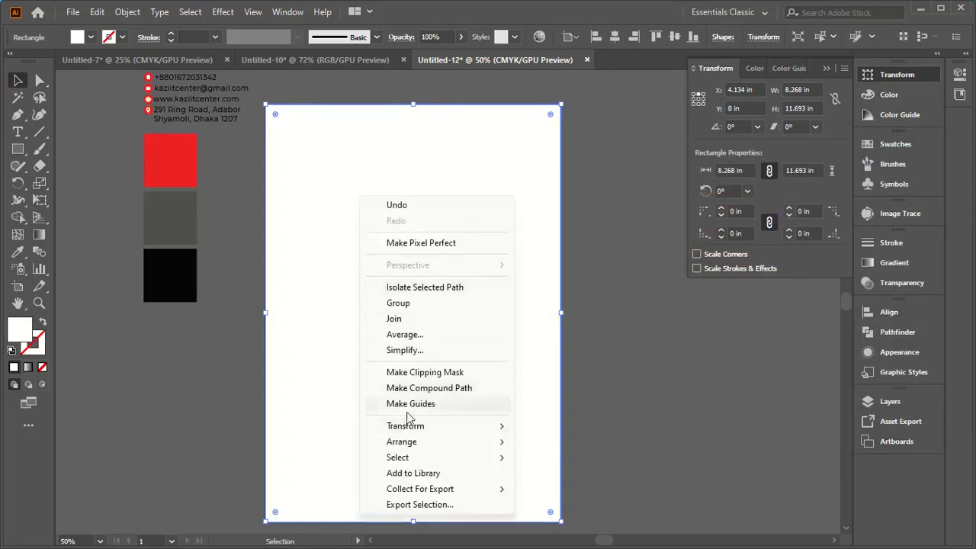
{"action": "mouse_move", "coordinate": [409, 444]}
{"action": "left_click", "coordinate": [568, 488]}
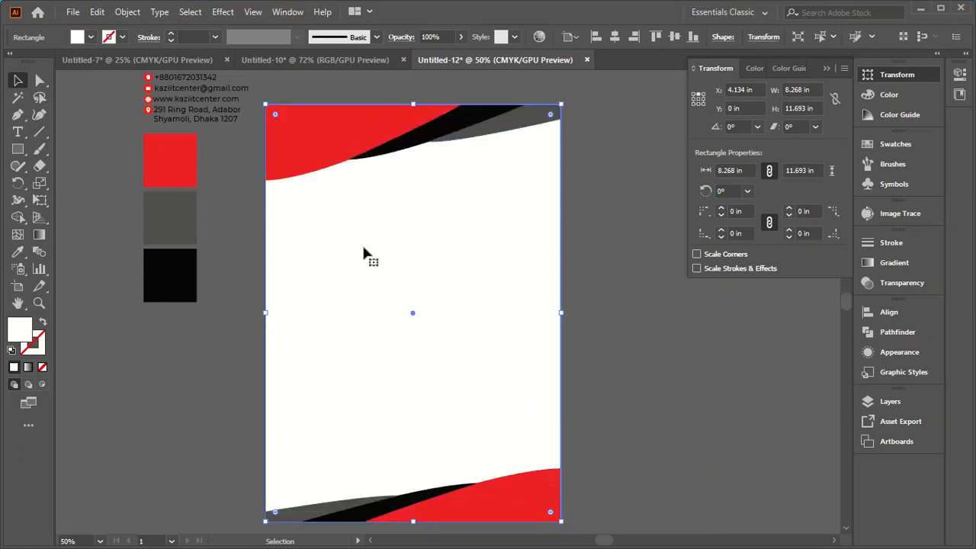
Step: Offset the page rectangle's path by -0.5 in with miter joins to create an inset margin rectangle
{"action": "left_click", "coordinate": [122, 14]}
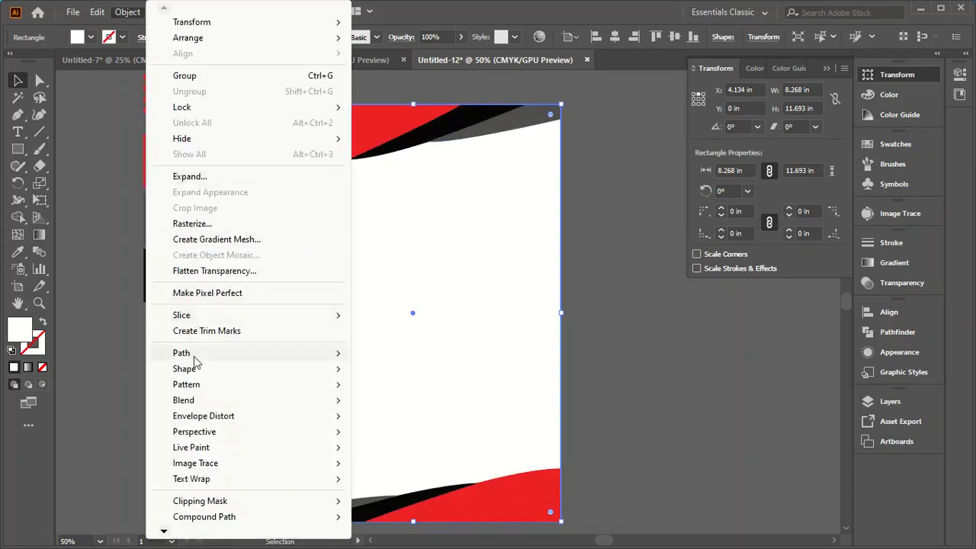
{"action": "mouse_move", "coordinate": [191, 353]}
{"action": "left_click", "coordinate": [399, 407]}
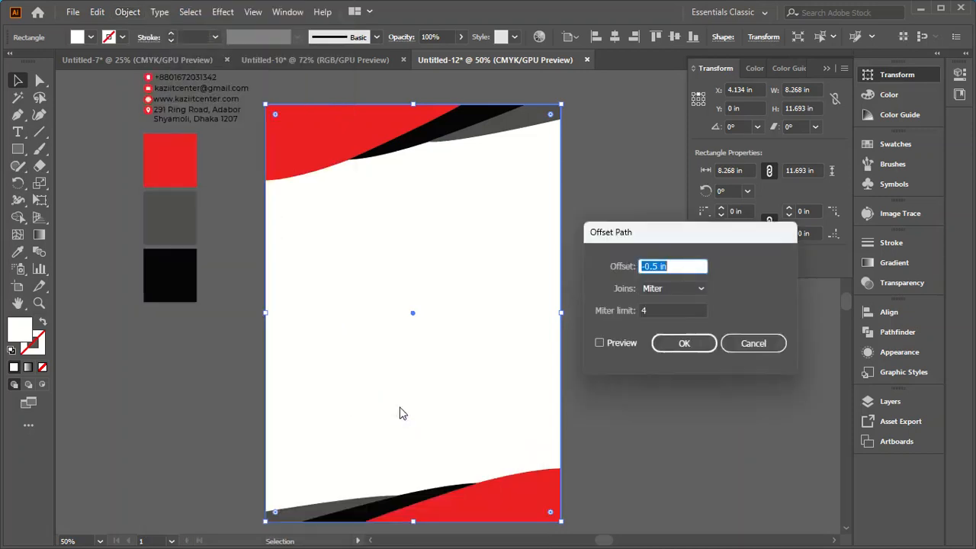
{"action": "left_click", "coordinate": [615, 344]}
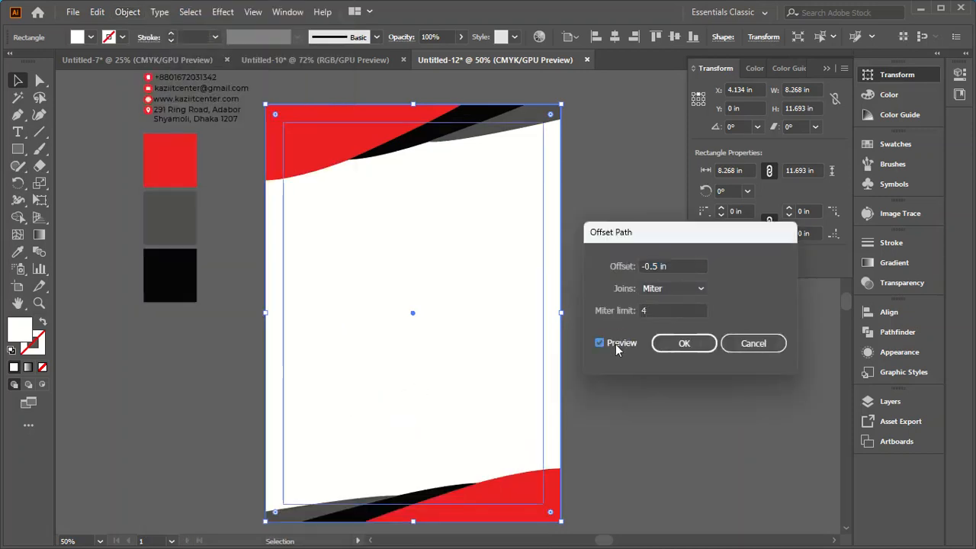
{"action": "left_click", "coordinate": [692, 344]}
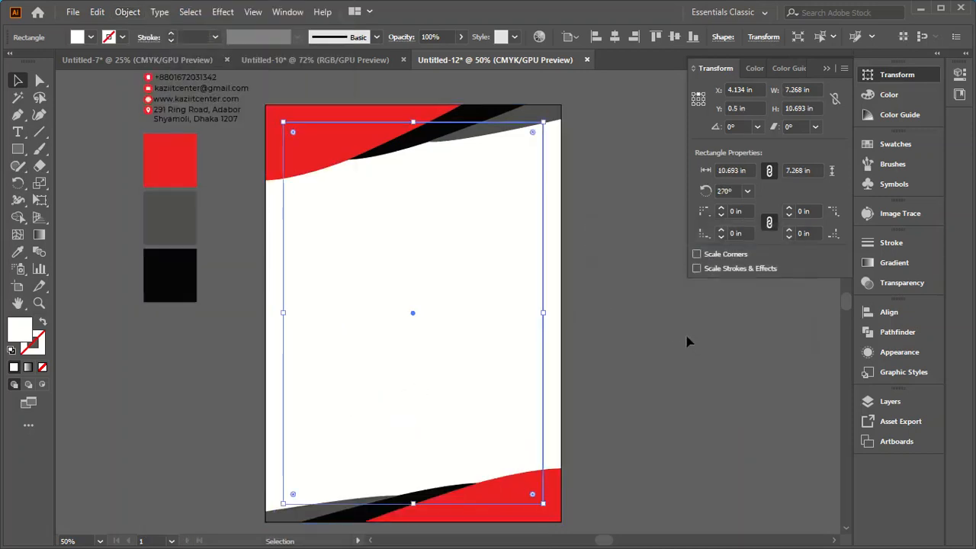
Step: Convert the inset margin rectangle into guides
{"action": "right_click", "coordinate": [437, 249]}
{"action": "left_click", "coordinate": [492, 405]}
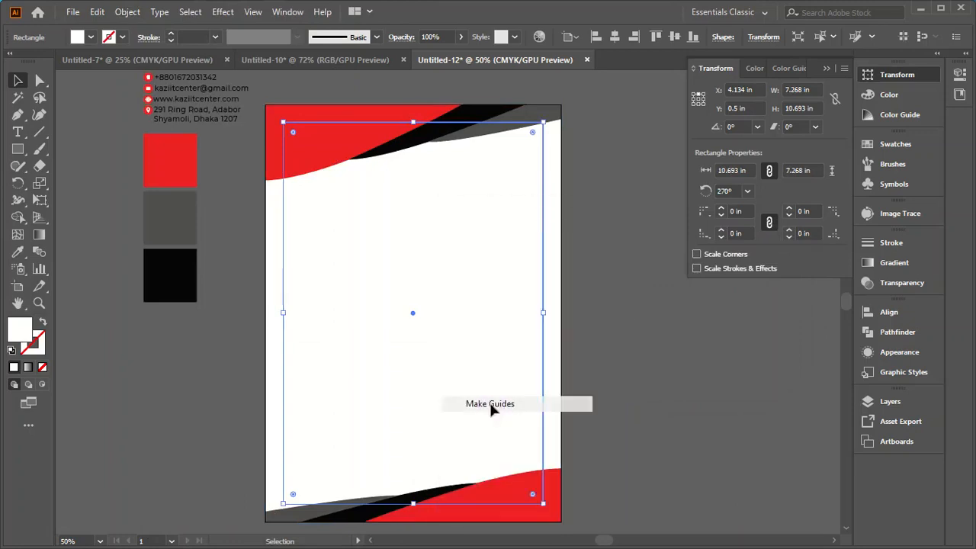
{"action": "left_click", "coordinate": [623, 391]}
Step: Lock the white page-sized background rectangle
{"action": "left_click", "coordinate": [426, 301]}
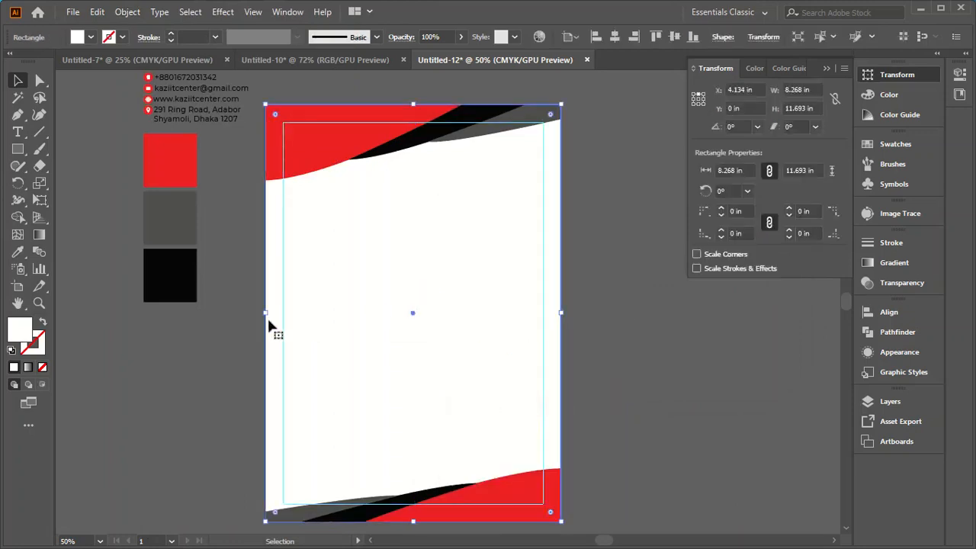
{"action": "left_click", "coordinate": [188, 349]}
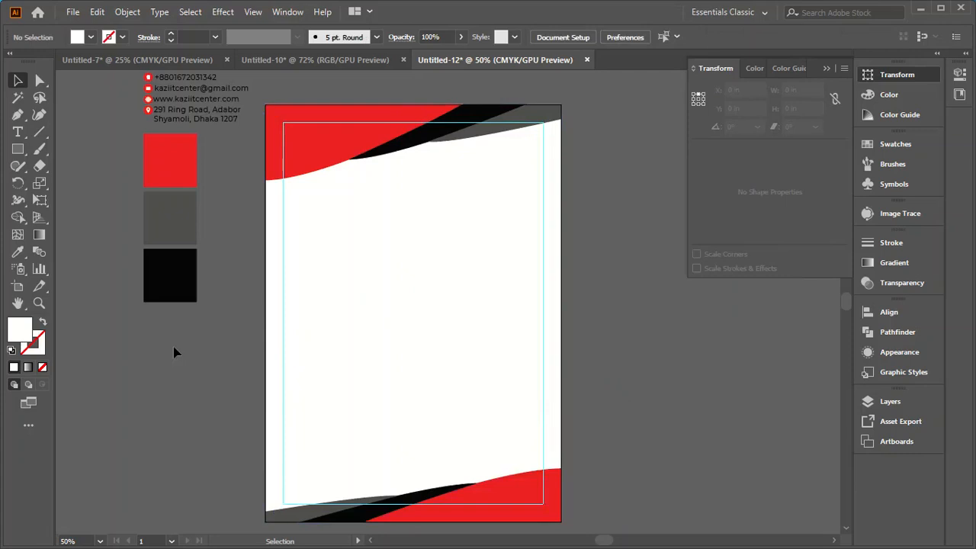
{"action": "left_click", "coordinate": [336, 281]}
{"action": "left_click", "coordinate": [128, 12]}
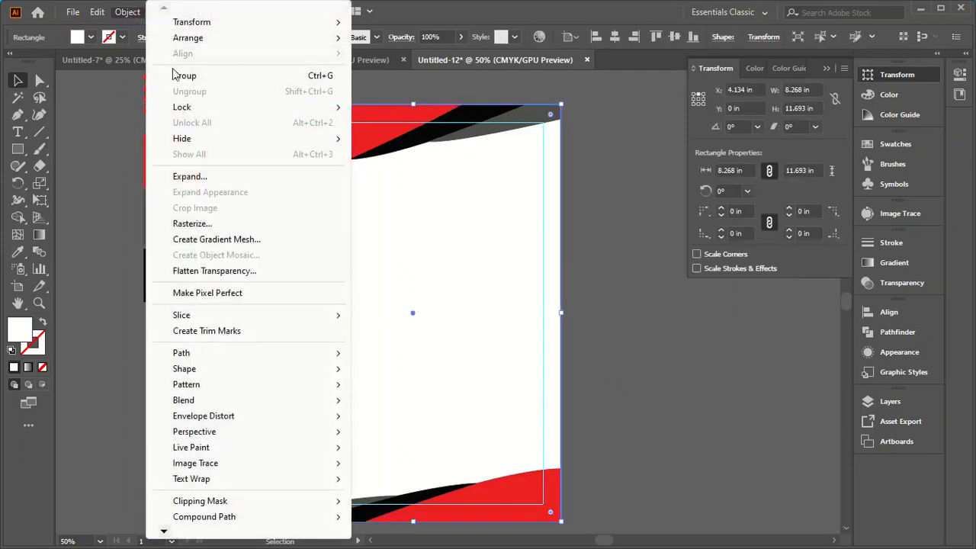
{"action": "mouse_move", "coordinate": [283, 109]}
{"action": "left_click", "coordinate": [395, 108]}
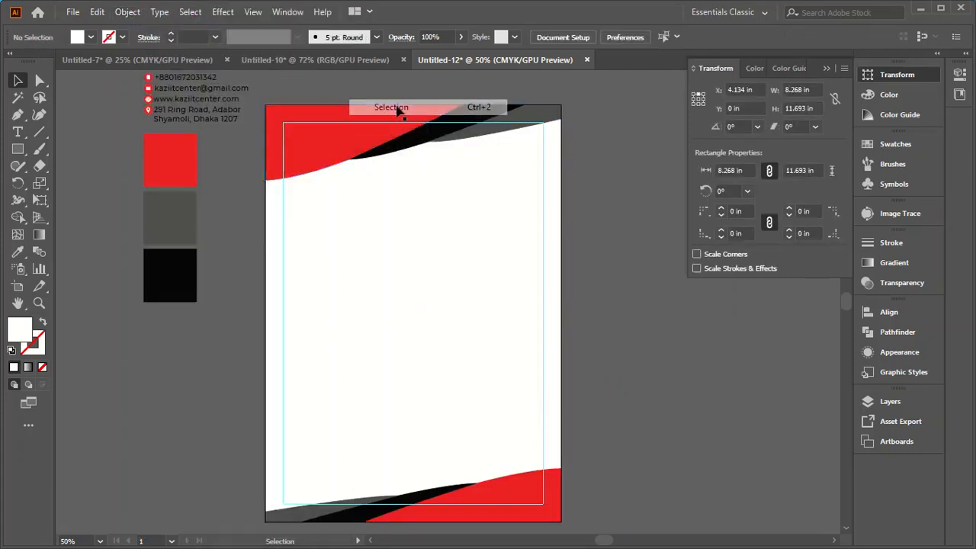
Step: Move the kazi IT Center logo onto the red header, fitted into the upper-left corner of the margin guides
{"action": "scroll", "coordinate": [219, 260], "scroll_direction": "up", "scroll_amount": 3}
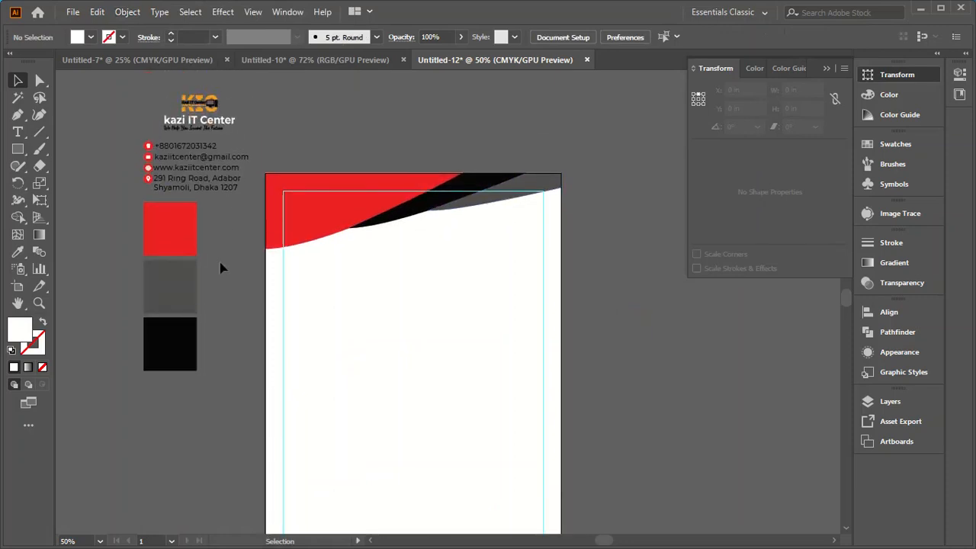
{"action": "left_click_drag", "start_coordinate": [196, 98], "coordinate": [316, 194]}
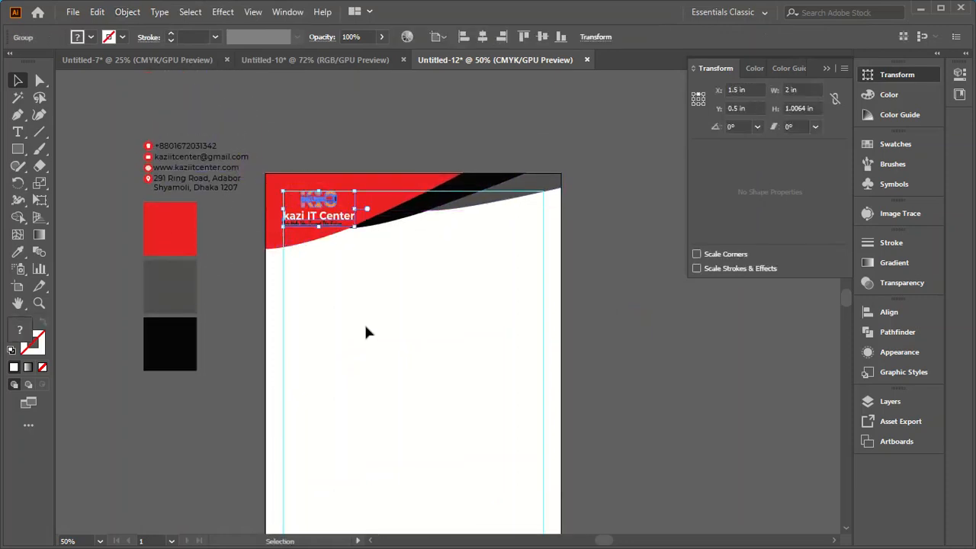
Step: Examine the logo's placement against the margin guides and its legibility on the red header, and deselect it
{"action": "scroll", "coordinate": [304, 228], "scroll_direction": "up", "scroll_amount": 3}
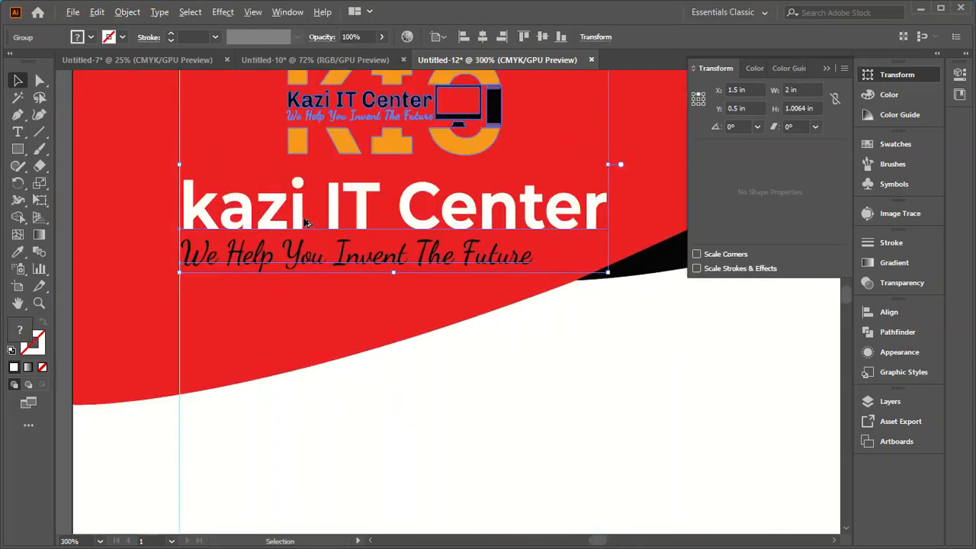
{"action": "scroll", "coordinate": [302, 229], "scroll_direction": "down", "scroll_amount": 1}
{"action": "scroll", "coordinate": [294, 161], "scroll_direction": "up", "scroll_amount": 1}
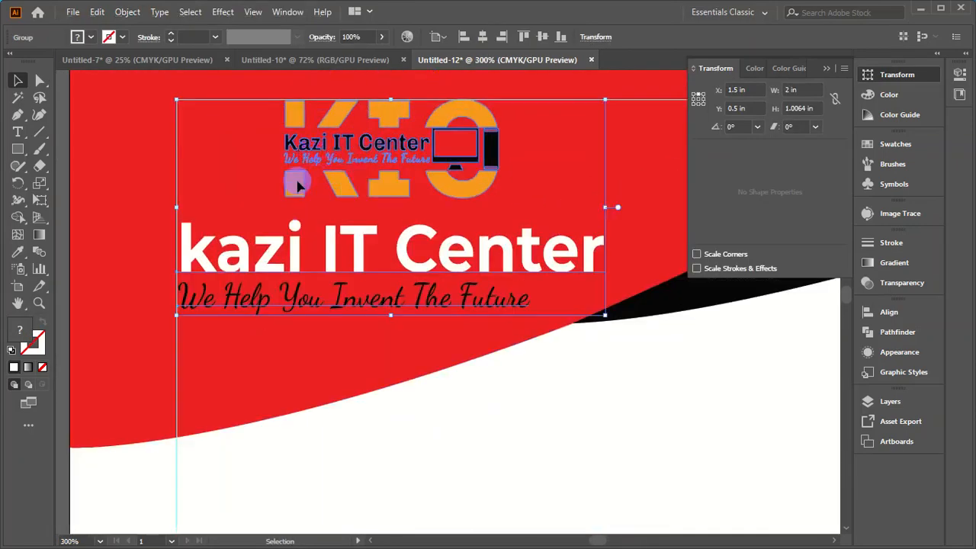
{"action": "left_click_drag", "start_coordinate": [297, 185], "coordinate": [300, 184]}
{"action": "left_click", "coordinate": [297, 188]}
{"action": "left_click", "coordinate": [294, 181]}
{"action": "key", "text": "ctrl+minus"}
{"action": "key", "text": "ctrl+minus"}
{"action": "key", "text": "ctrl+minus"}
{"action": "key", "text": "ctrl+minus"}
{"action": "key", "text": "ctrl+minus"}
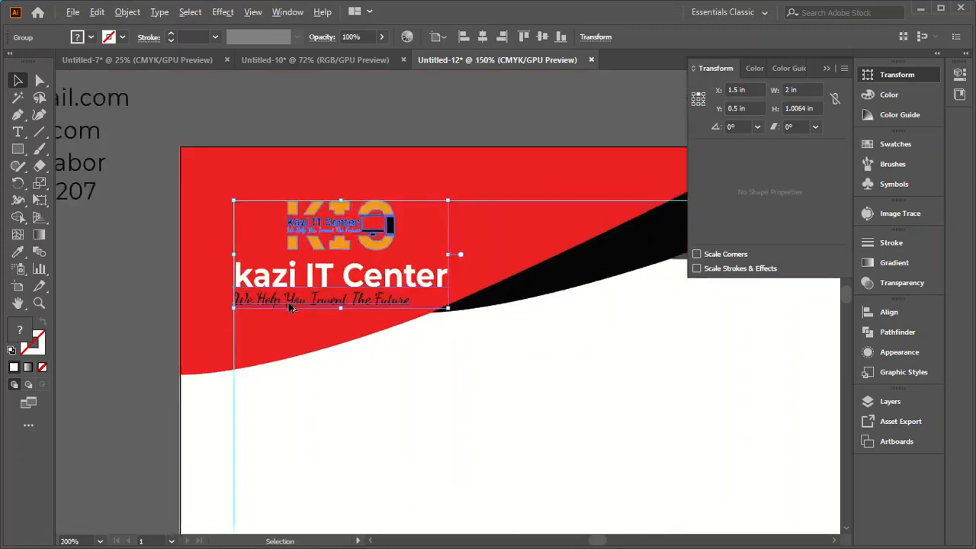
{"action": "left_click", "coordinate": [676, 341]}
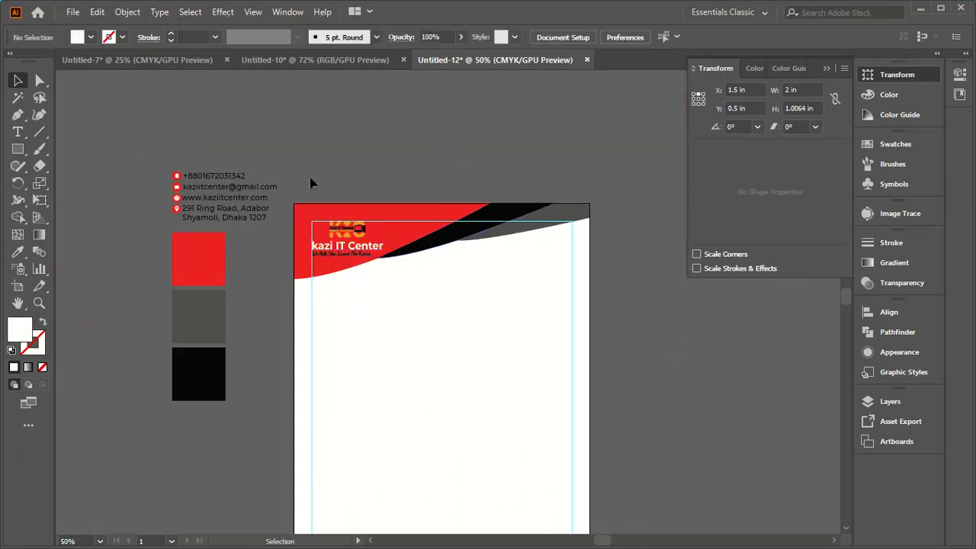
Step: Move the contact details group below the header's grey curve, with its right edge on the right margin guide
{"action": "left_click_drag", "start_coordinate": [252, 127], "coordinate": [221, 218]}
{"action": "left_click_drag", "start_coordinate": [214, 183], "coordinate": [507, 251]}
{"action": "scroll", "coordinate": [539, 299], "scroll_direction": "up", "scroll_amount": 4}
{"action": "scroll", "coordinate": [489, 313], "scroll_direction": "down", "scroll_amount": 1}
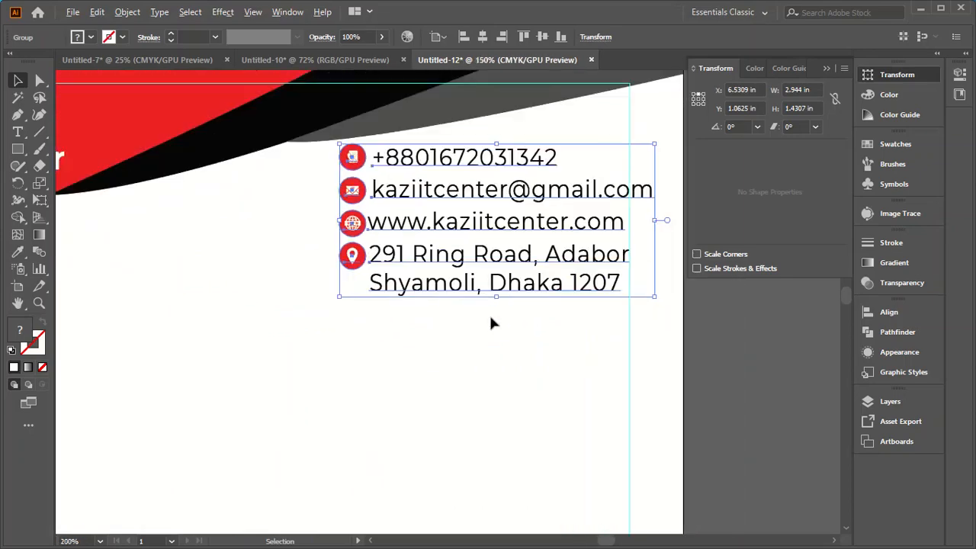
{"action": "left_click_drag", "start_coordinate": [501, 195], "coordinate": [493, 197]}
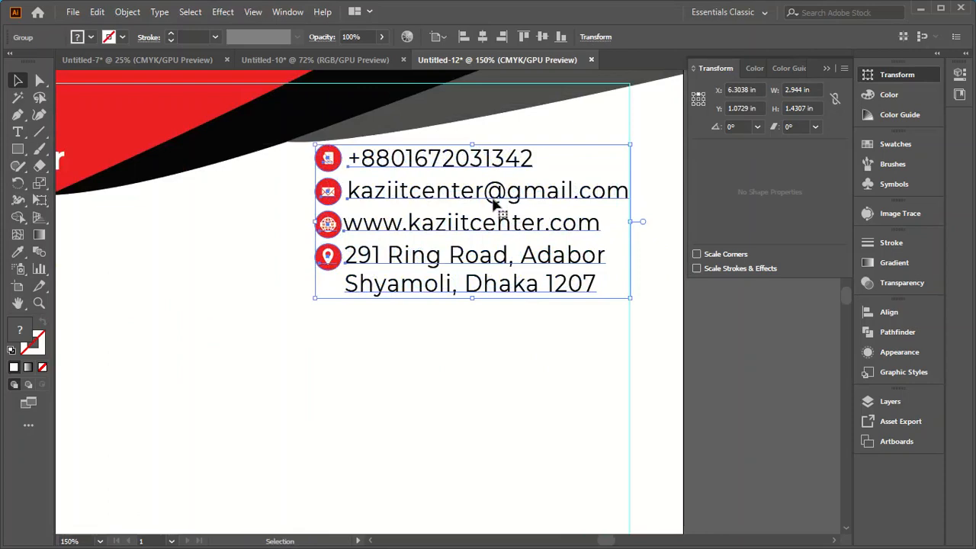
{"action": "left_click", "coordinate": [555, 322]}
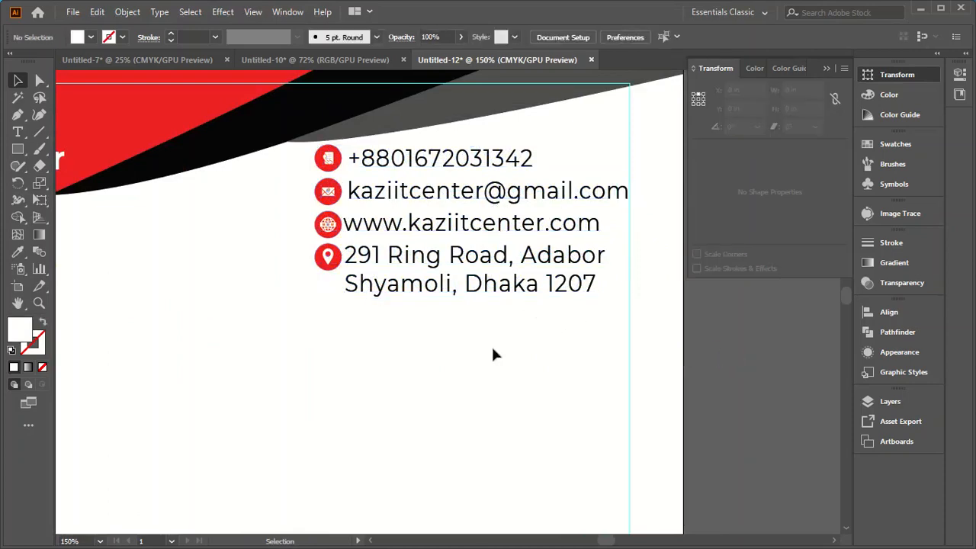
Step: Scale the contact details group proportionally to a height of 1.25 in
{"action": "scroll", "coordinate": [489, 320], "scroll_direction": "down", "scroll_amount": 3}
{"action": "key", "text": "ctrl+minus"}
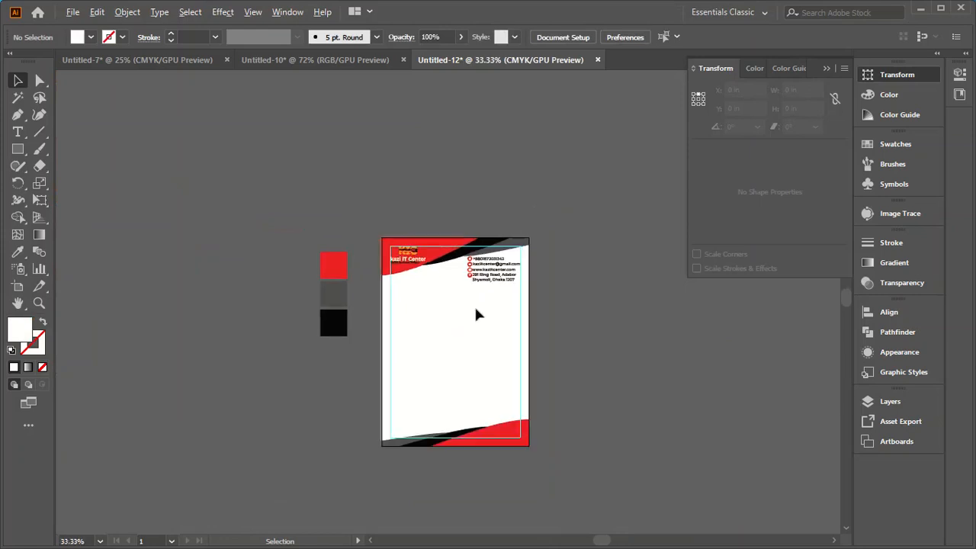
{"action": "scroll", "coordinate": [431, 484], "scroll_direction": "up", "scroll_amount": 1}
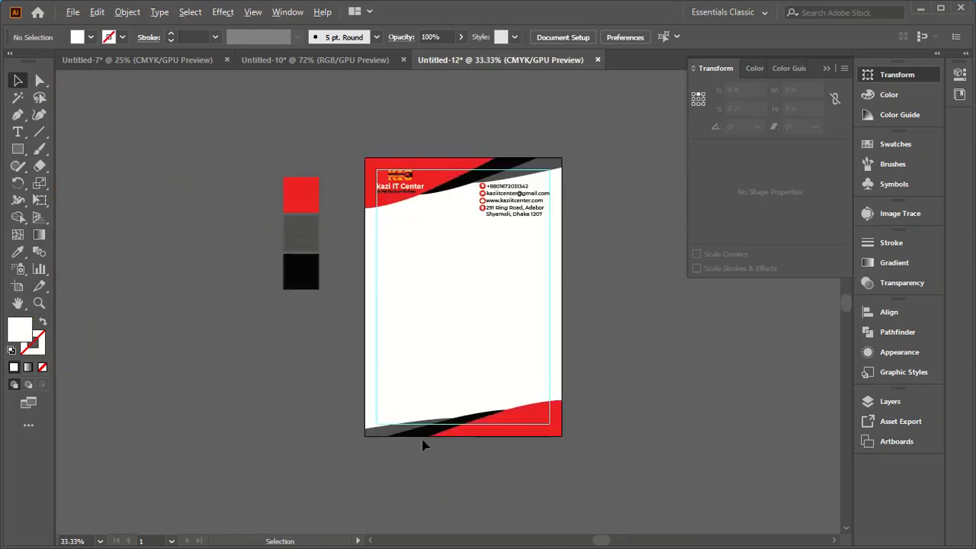
{"action": "scroll", "coordinate": [516, 196], "scroll_direction": "up", "scroll_amount": 1}
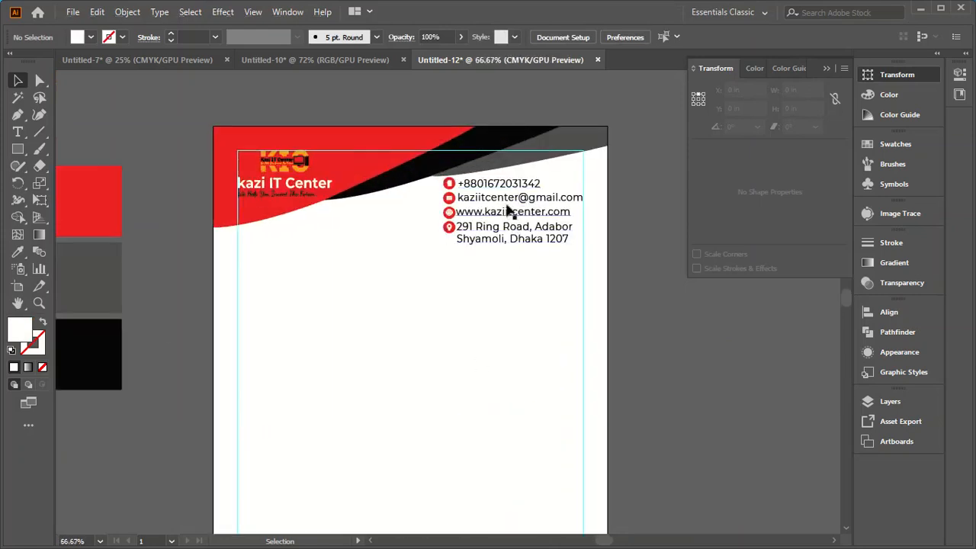
{"action": "left_click", "coordinate": [503, 204]}
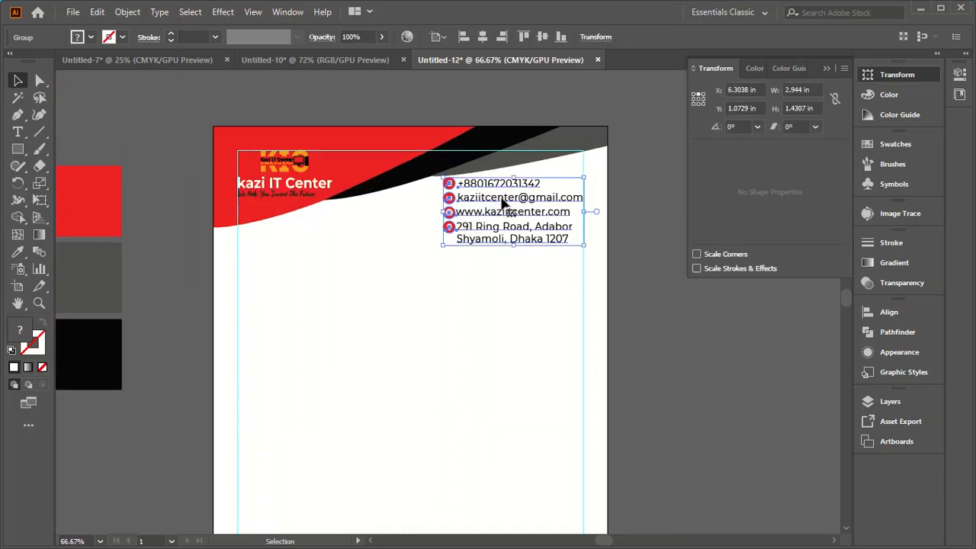
{"action": "left_click", "coordinate": [834, 98]}
{"action": "double_click", "coordinate": [809, 108]}
{"action": "type", "text": "1.375"}
{"action": "key", "text": "Return"}
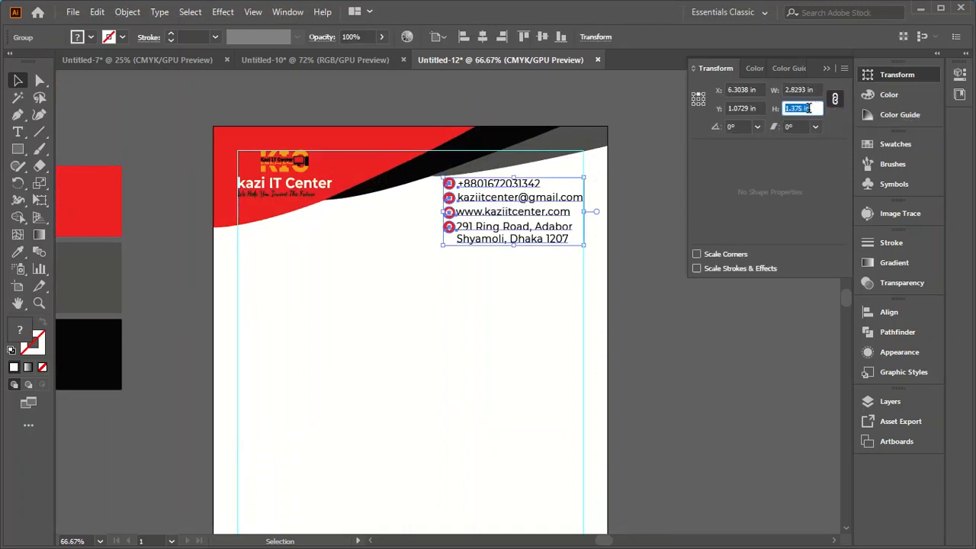
{"action": "type", "text": "1.25"}
{"action": "key", "text": "Return"}
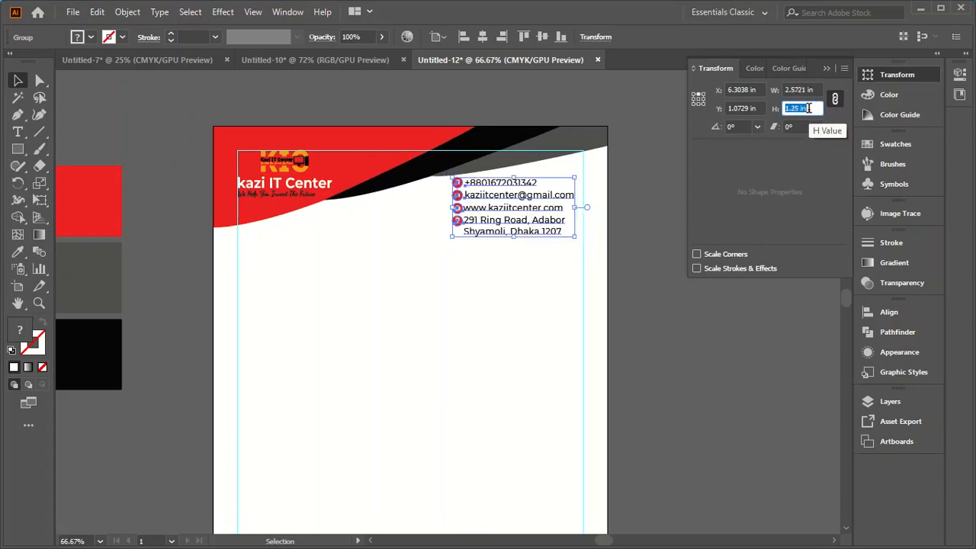
Step: Scale the contact details group proportionally to a height of 1.125 in and move its right edge back to the right margin guide
{"action": "type", "text": "1.125"}
{"action": "key", "text": "Return"}
{"action": "left_click", "coordinate": [661, 300]}
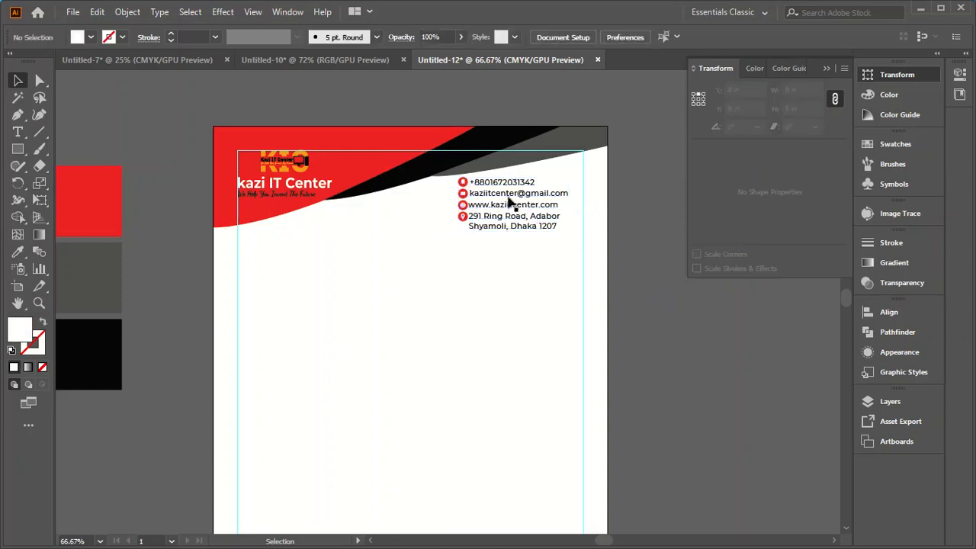
{"action": "left_click_drag", "start_coordinate": [509, 198], "coordinate": [519, 197]}
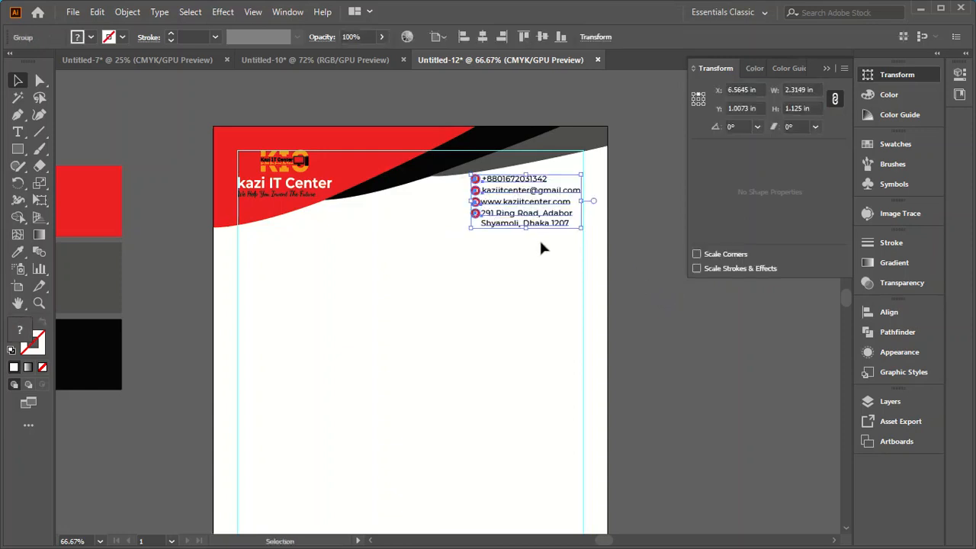
{"action": "left_click", "coordinate": [676, 305]}
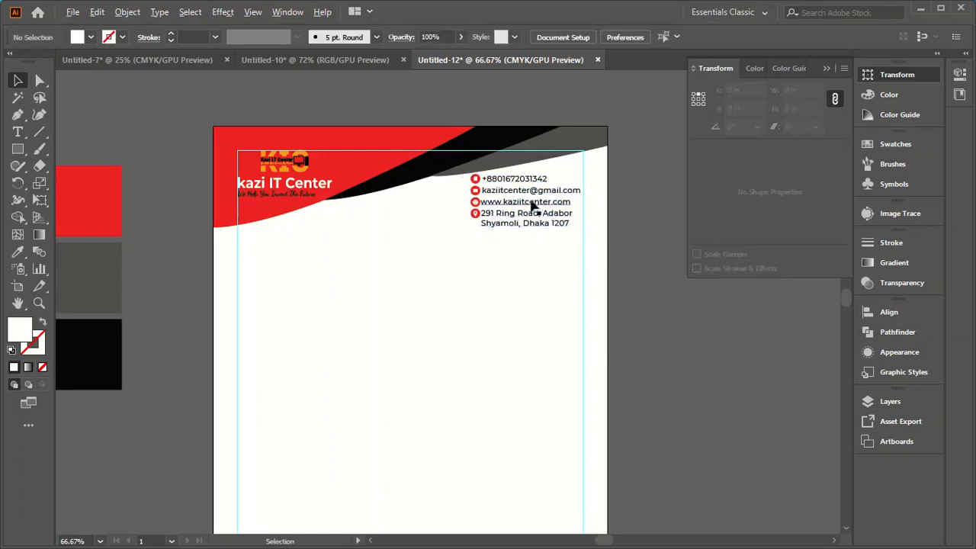
Step: Examine the whole letterhead, checking the header, logo, contact details and footer against the margin guides
{"action": "scroll", "coordinate": [534, 202], "scroll_direction": "down", "scroll_amount": 2}
{"action": "left_click", "coordinate": [632, 351]}
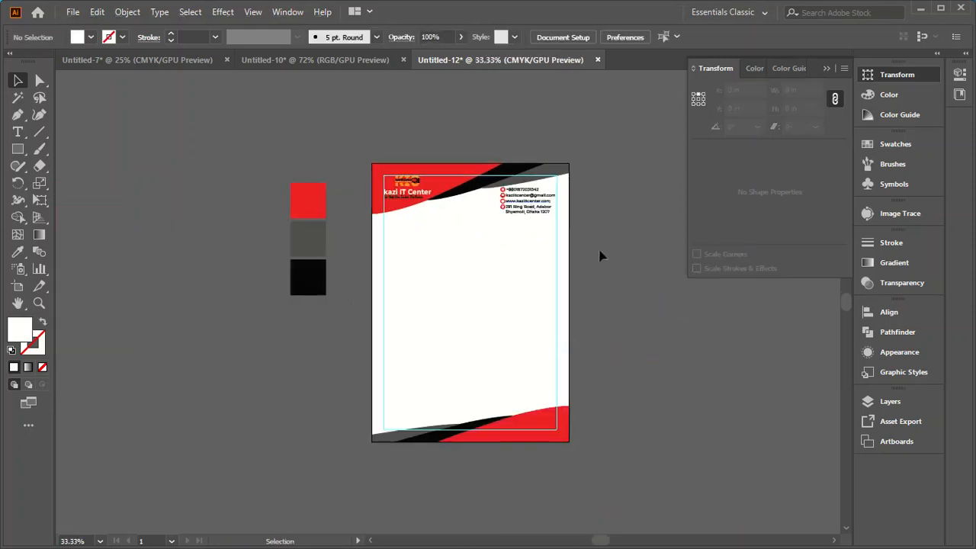
{"action": "scroll", "coordinate": [473, 196], "scroll_direction": "up", "scroll_amount": 2}
{"action": "scroll", "coordinate": [474, 205], "scroll_direction": "down", "scroll_amount": 2}
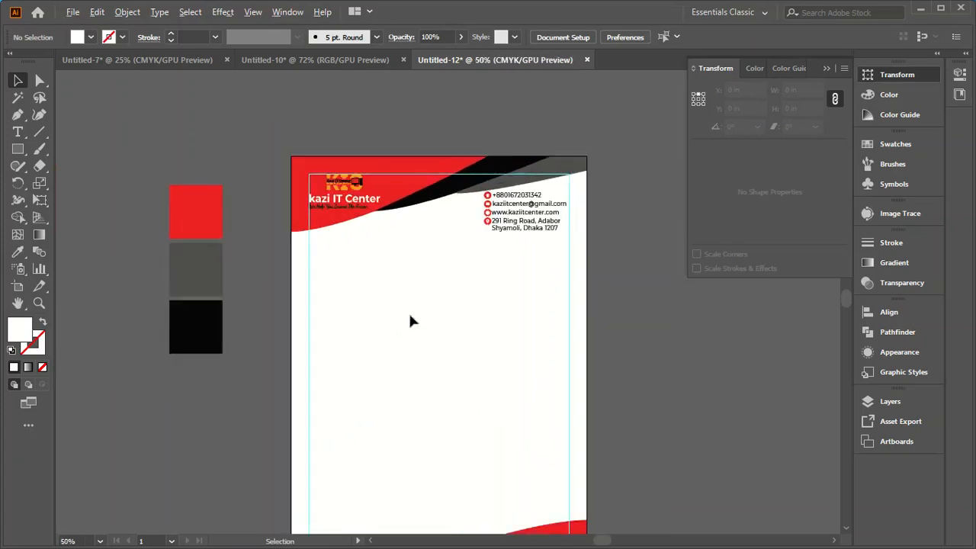
{"action": "scroll", "coordinate": [582, 398], "scroll_direction": "up", "scroll_amount": 2}
{"action": "scroll", "coordinate": [578, 388], "scroll_direction": "down", "scroll_amount": 2}
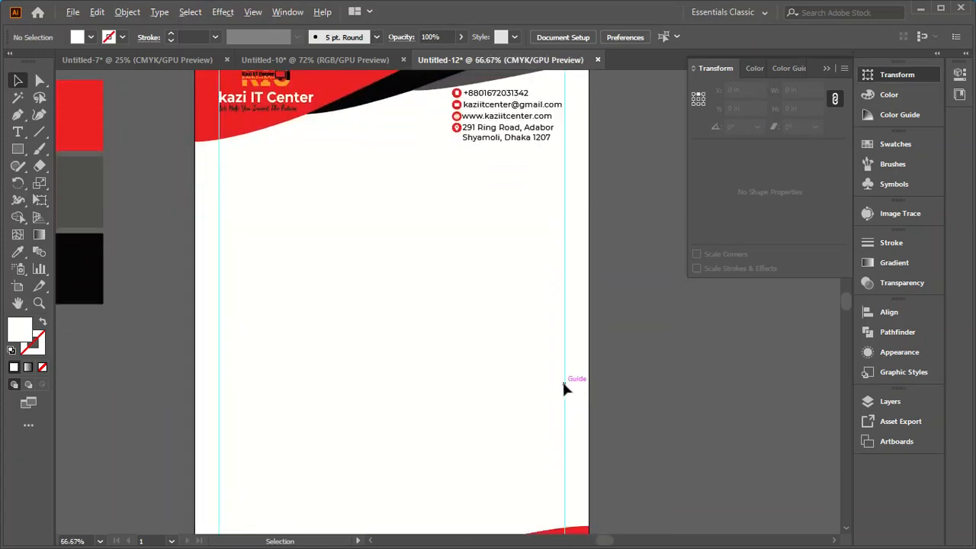
{"action": "scroll", "coordinate": [564, 385], "scroll_direction": "down", "scroll_amount": 1}
{"action": "scroll", "coordinate": [549, 392], "scroll_direction": "down", "scroll_amount": 1}
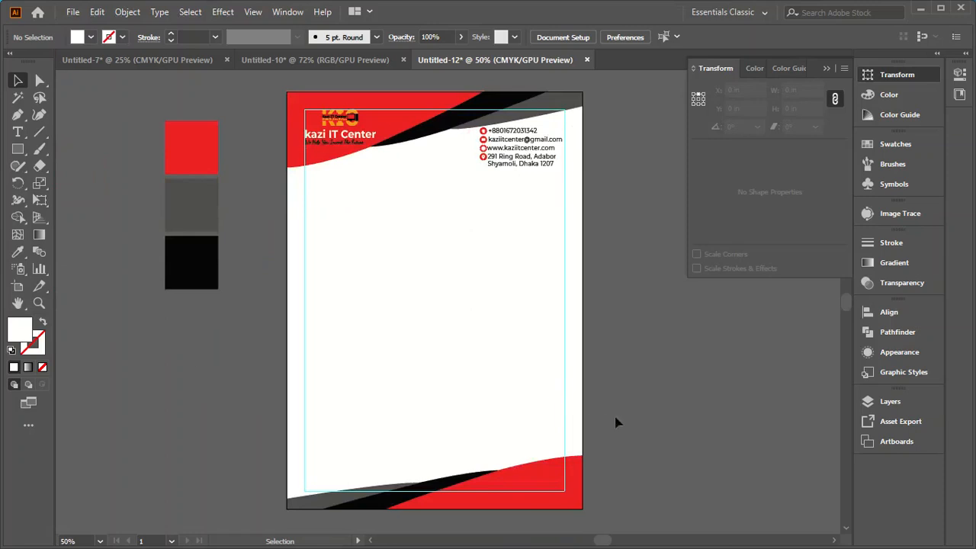
{"action": "left_click", "coordinate": [656, 395]}
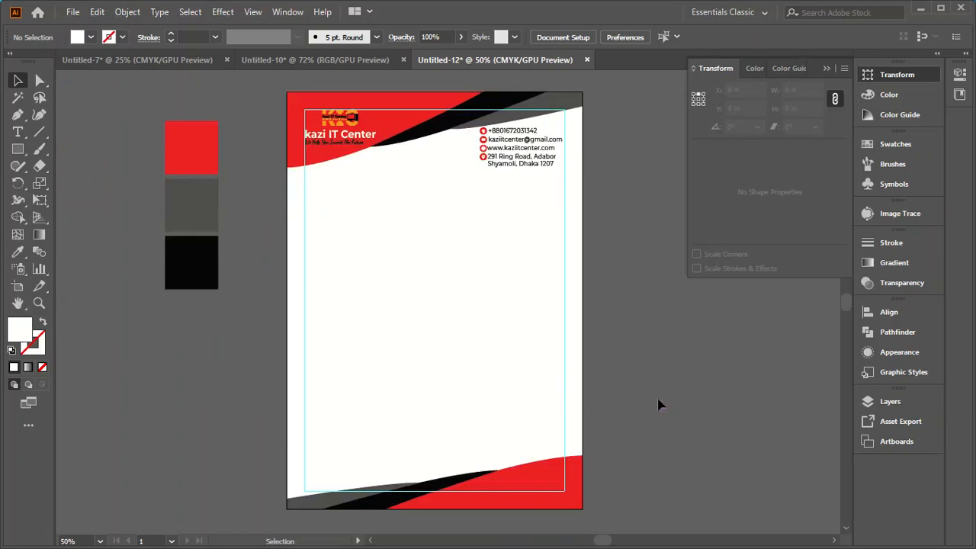